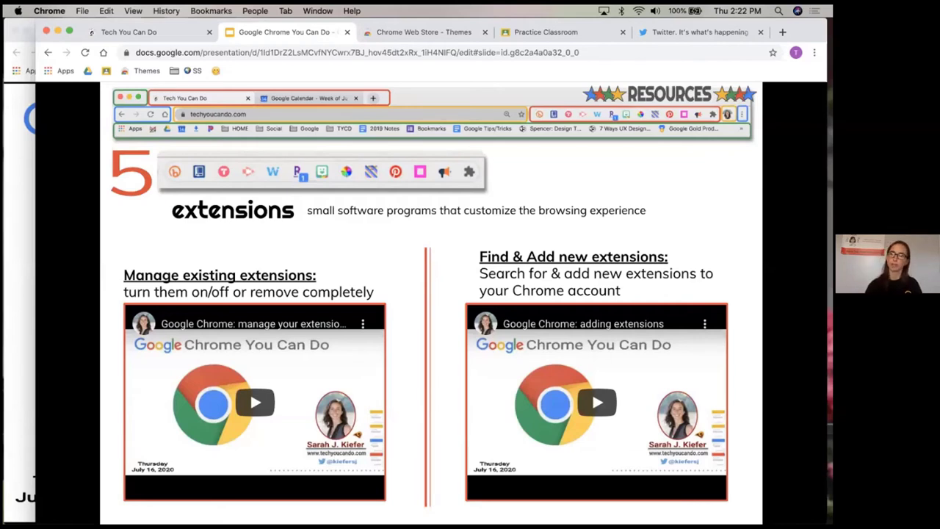
Open the Extensions category of the Chrome Web Store and browse its featured collections, from Staying at Home to Work from Home
left_click(417, 34)
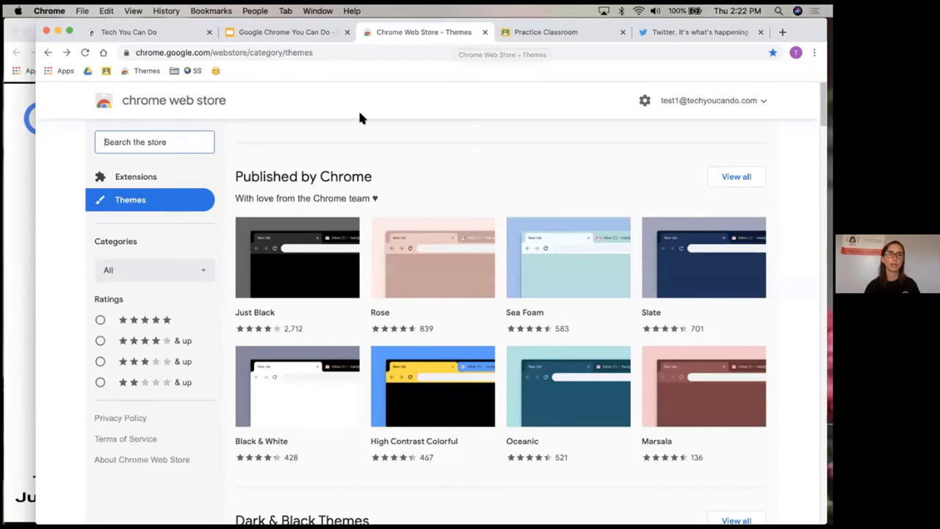
left_click(136, 177)
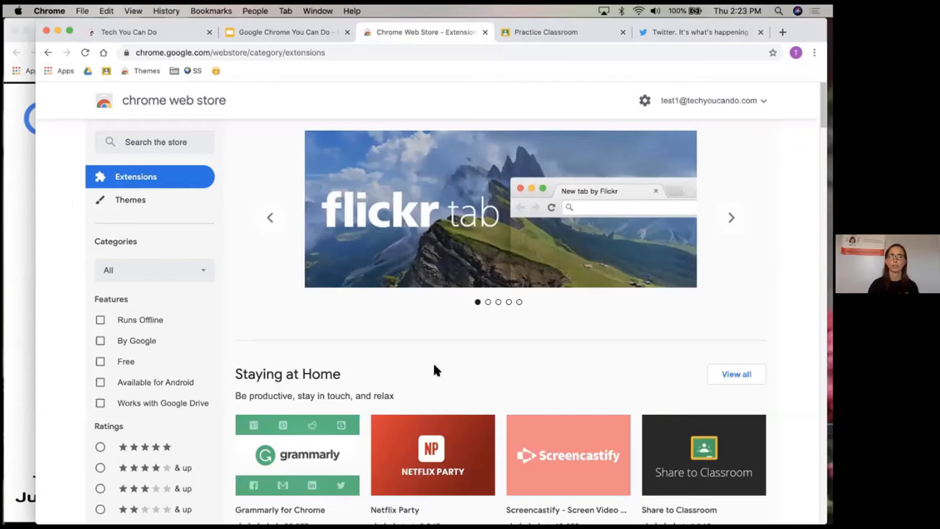
scroll(434, 371, "down", 2)
scroll(434, 371, "down", 2)
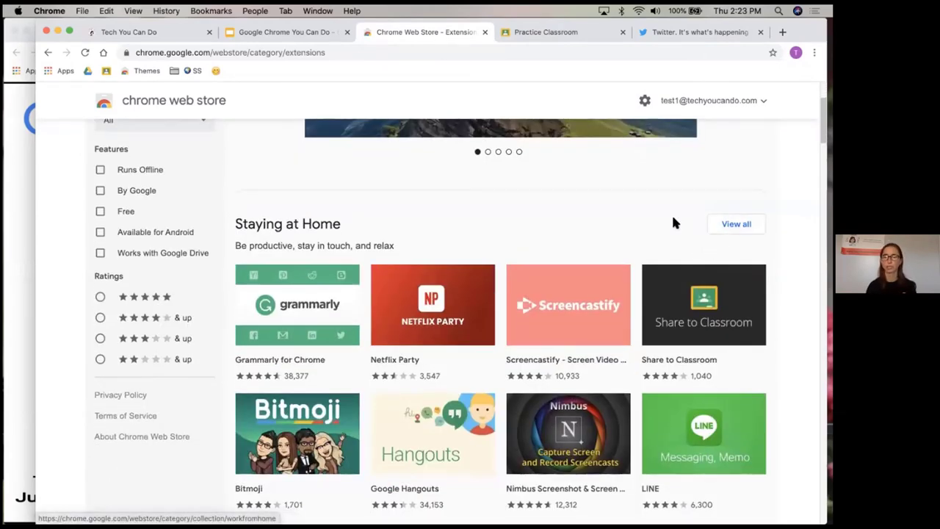
scroll(674, 223, "down", 7)
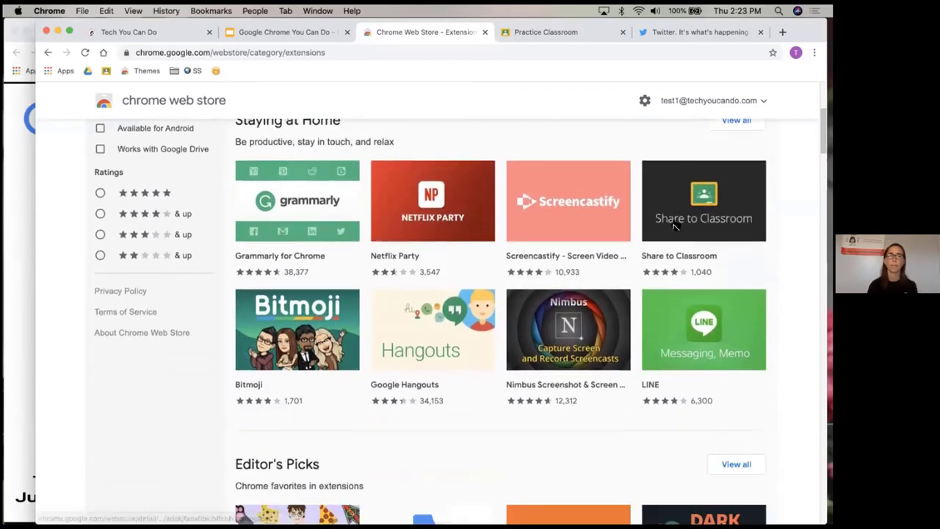
scroll(674, 224, "down", 5)
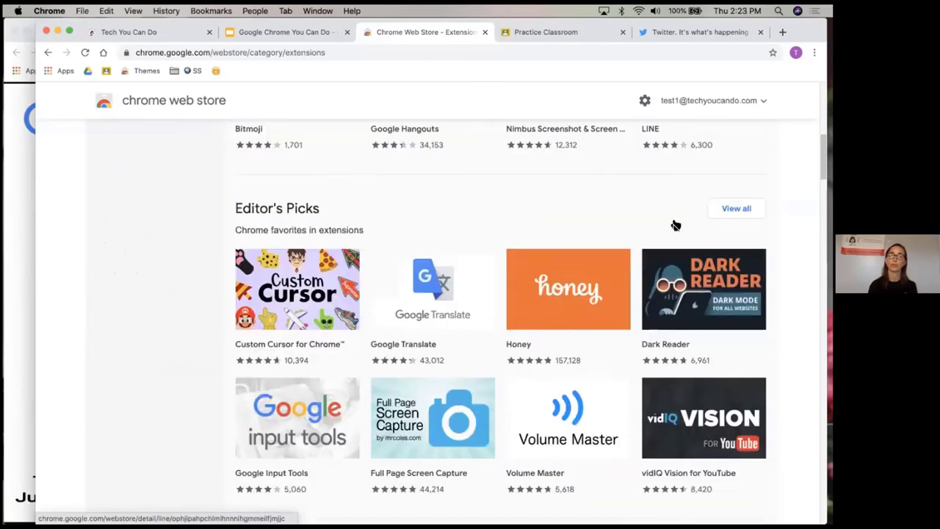
scroll(674, 224, "down", 4)
scroll(672, 221, "down", 4)
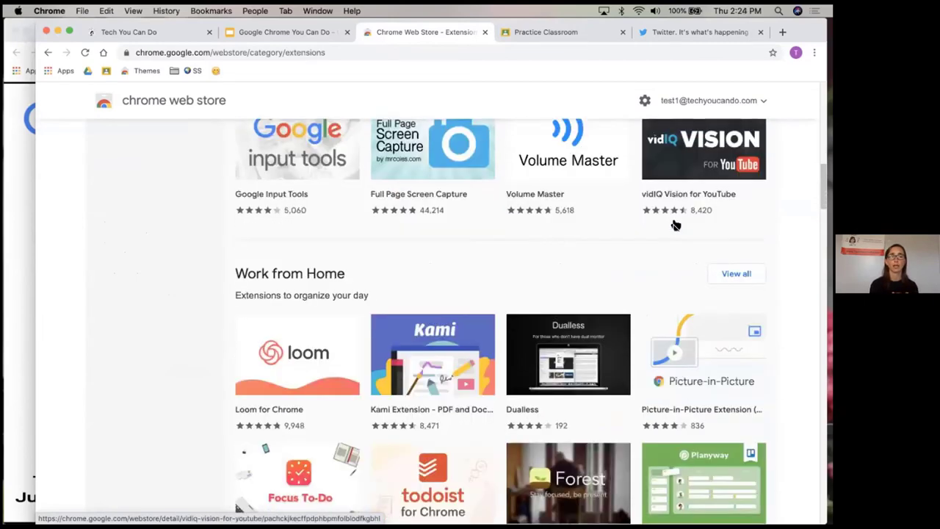
scroll(672, 220, "up", 10)
scroll(674, 224, "up", 15)
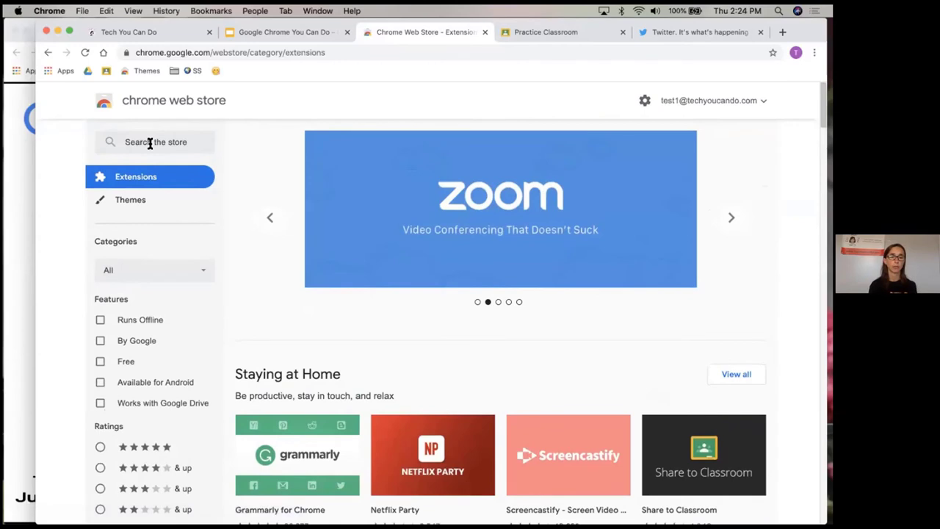
Search the store for "colorpick eyedropper" and look through the matching extensions
left_click(150, 143)
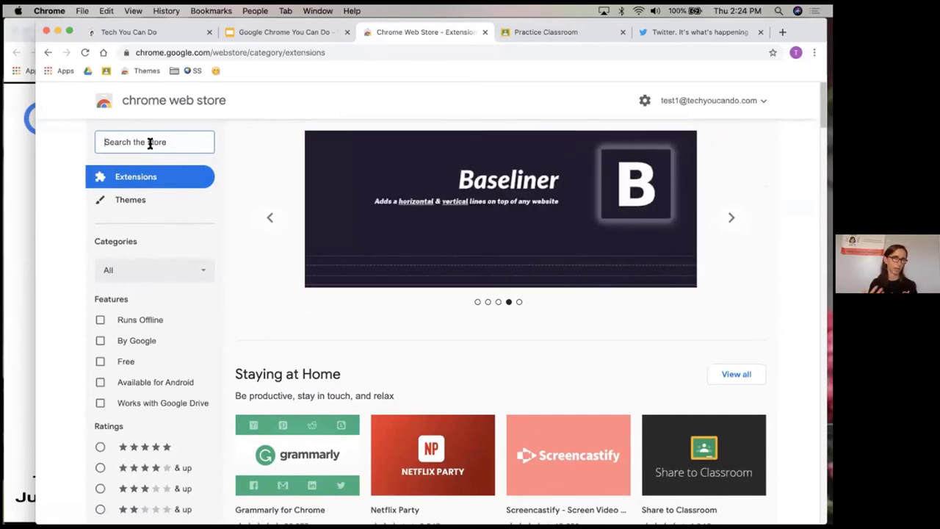
left_click(150, 143)
type("color")
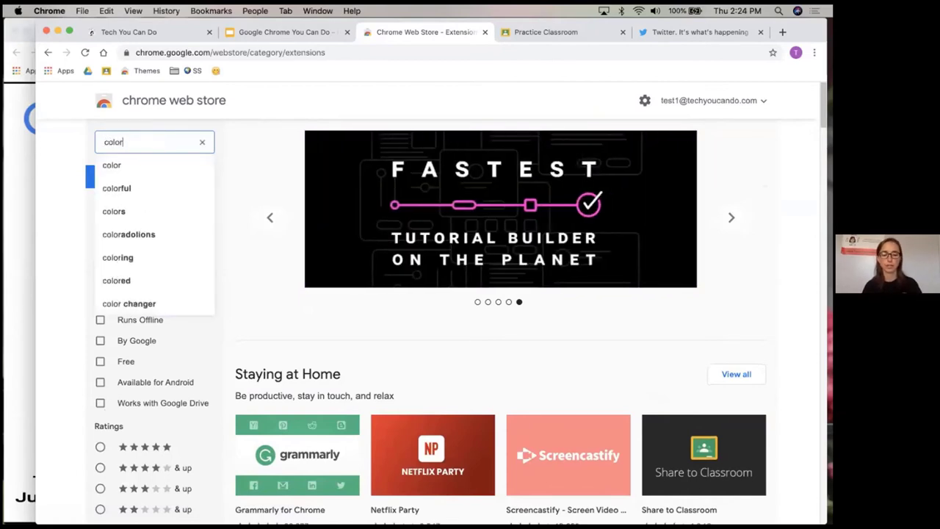
type("pick")
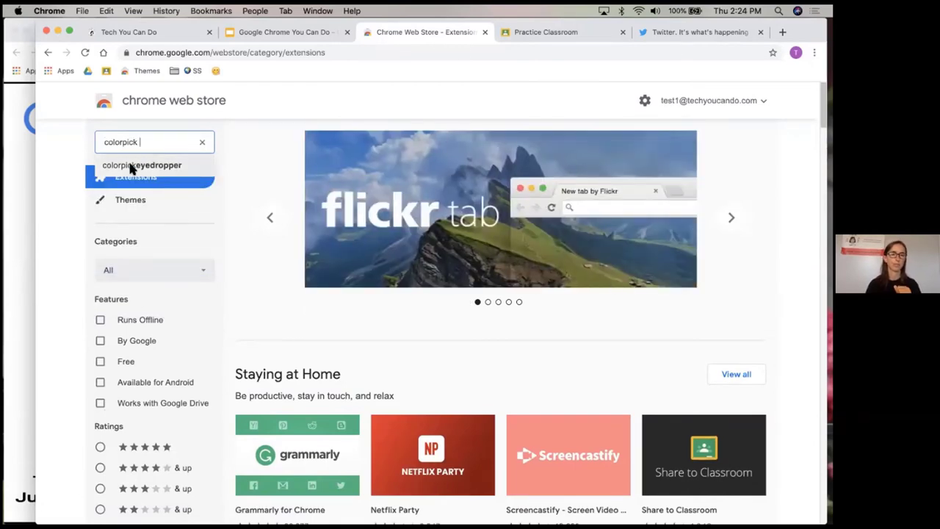
left_click(130, 166)
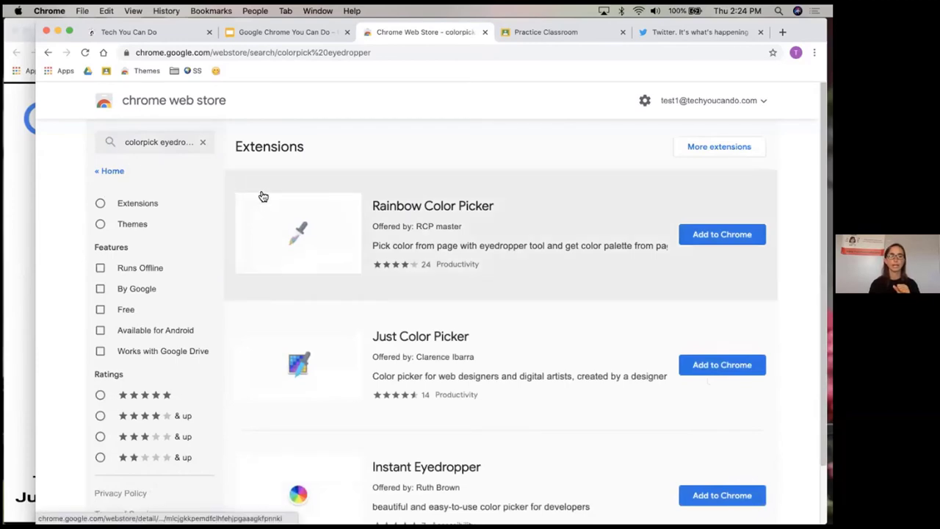
scroll(263, 196, "down", 2)
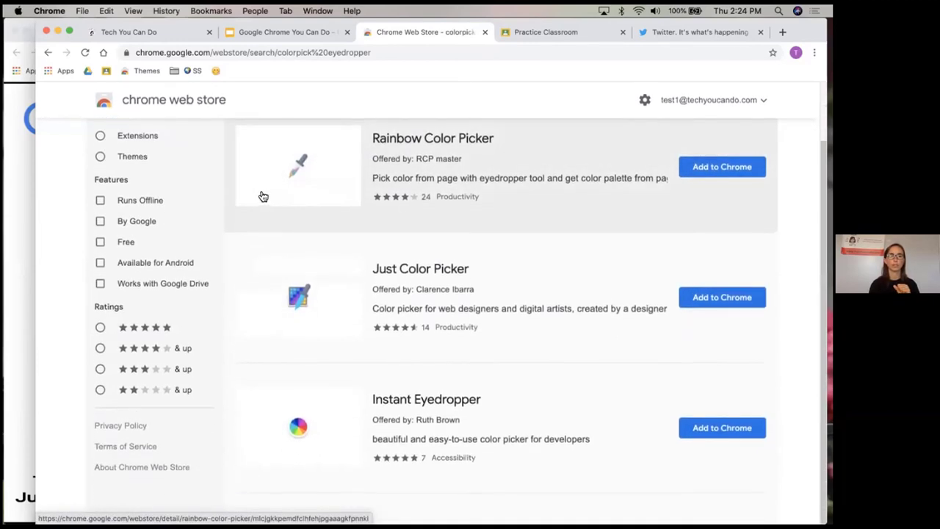
scroll(376, 273, "up", 2)
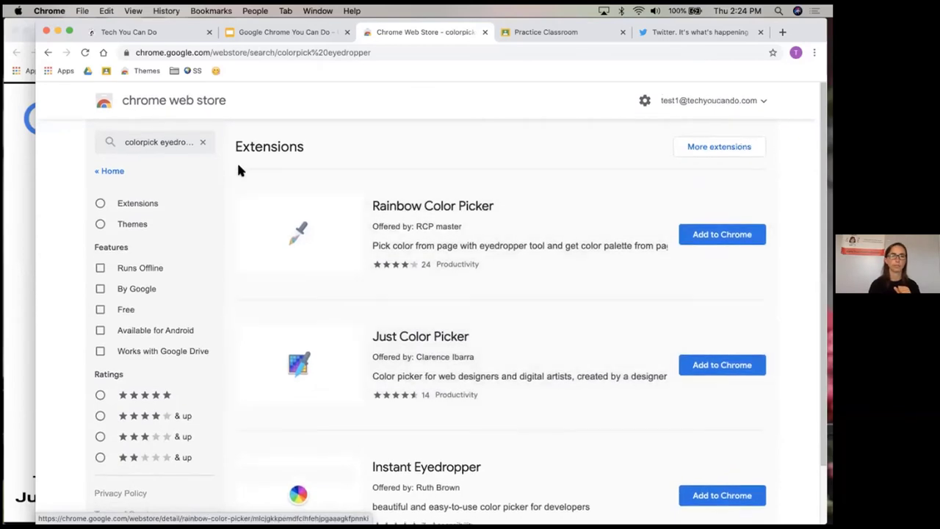
Check the ColorPick Eyedropper extension's name in the other browser window and compare it with the store's search results
left_click(160, 142)
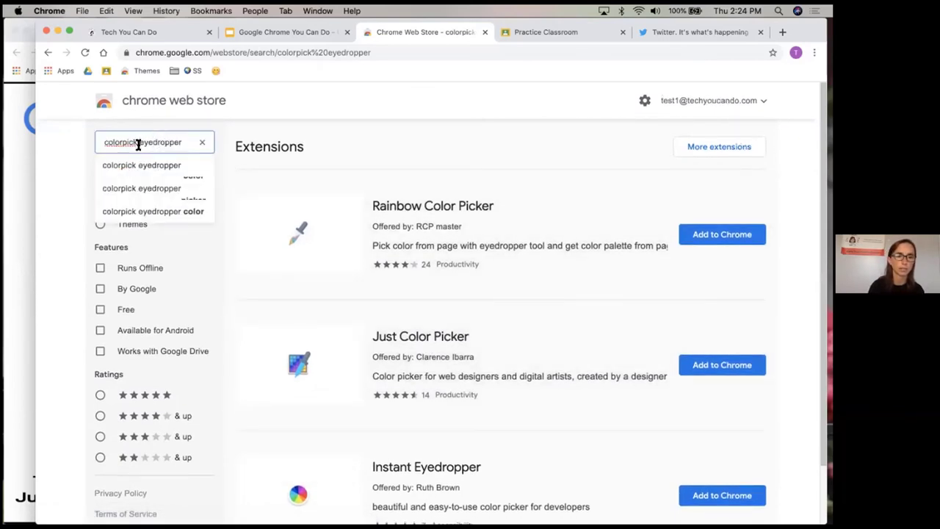
key("Escape")
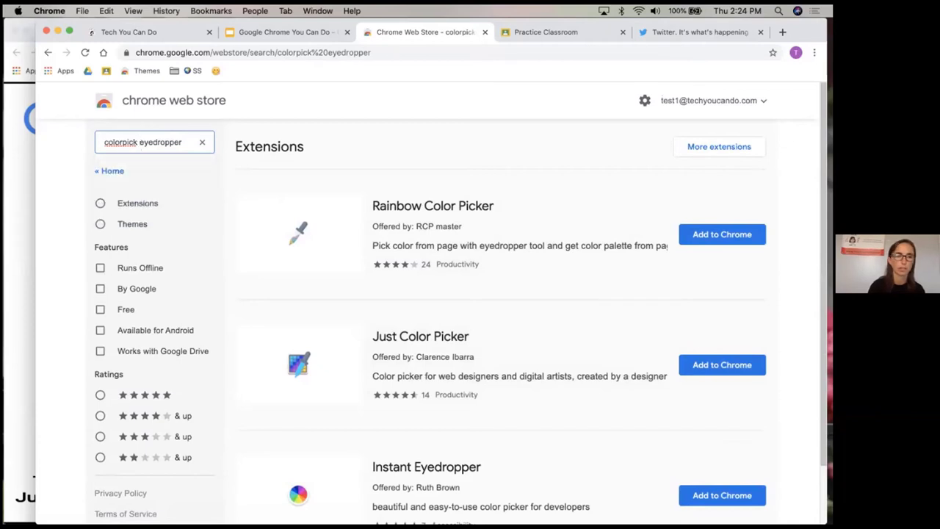
double_click(122, 142)
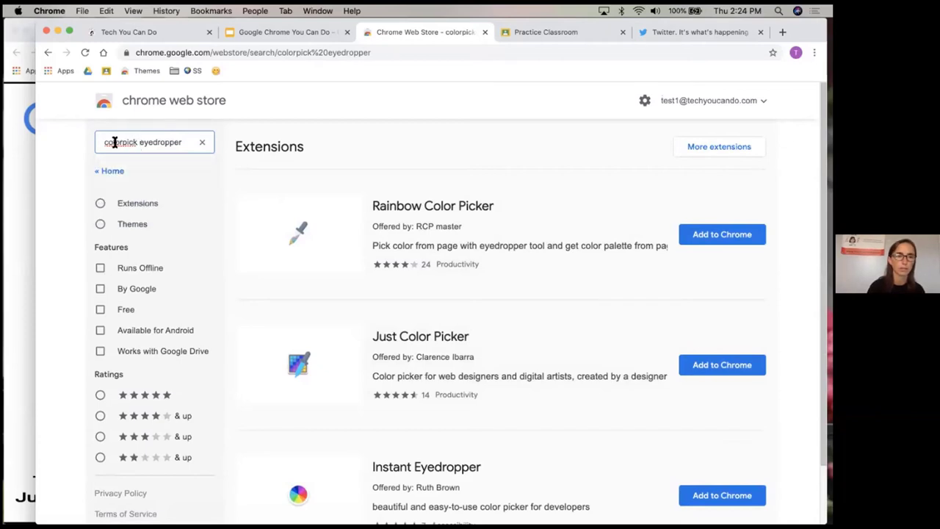
left_click(30, 162)
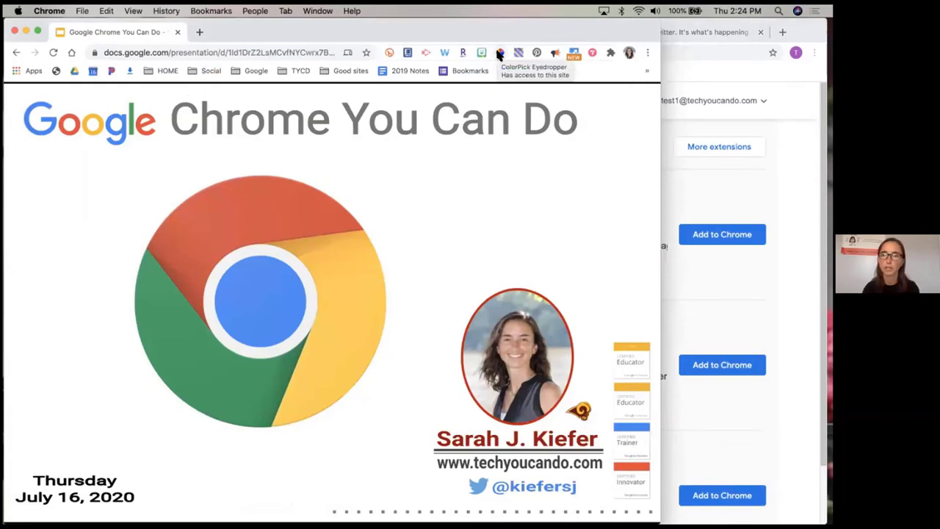
left_click(706, 74)
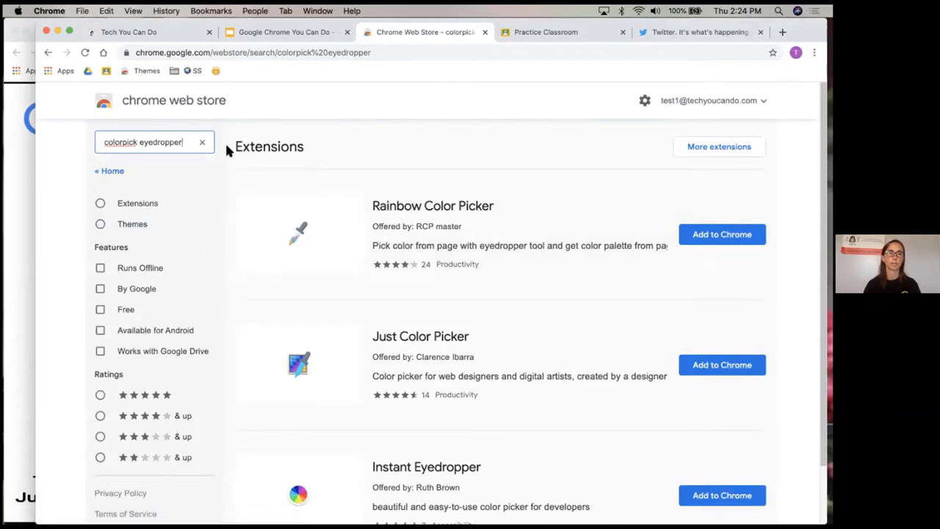
scroll(324, 233, "down", 2)
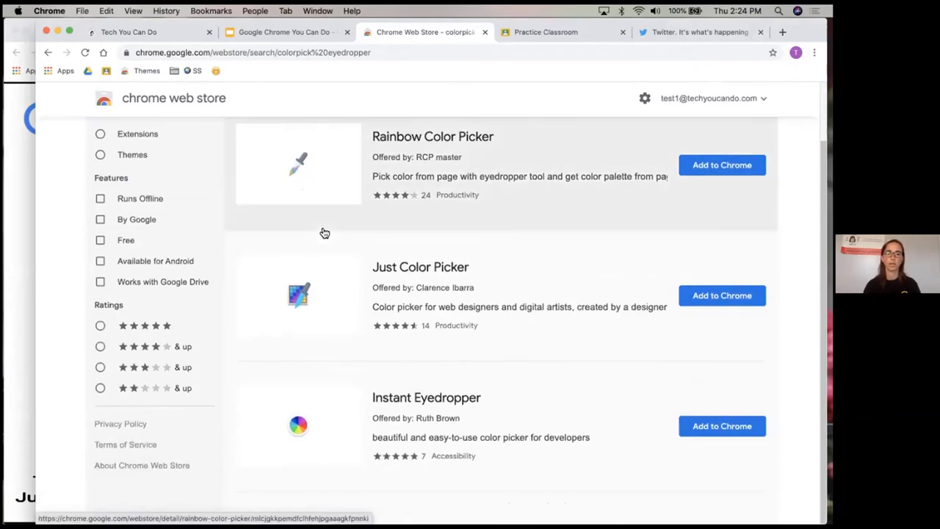
scroll(323, 233, "up", 2)
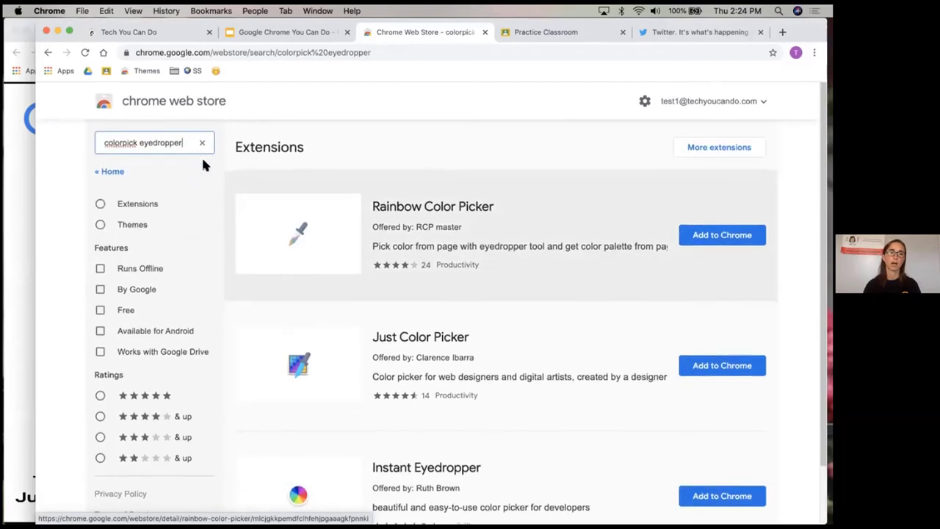
Search the store for "screencastify" and open the Screencastify - Screen Video Recorder listing
left_click(202, 142)
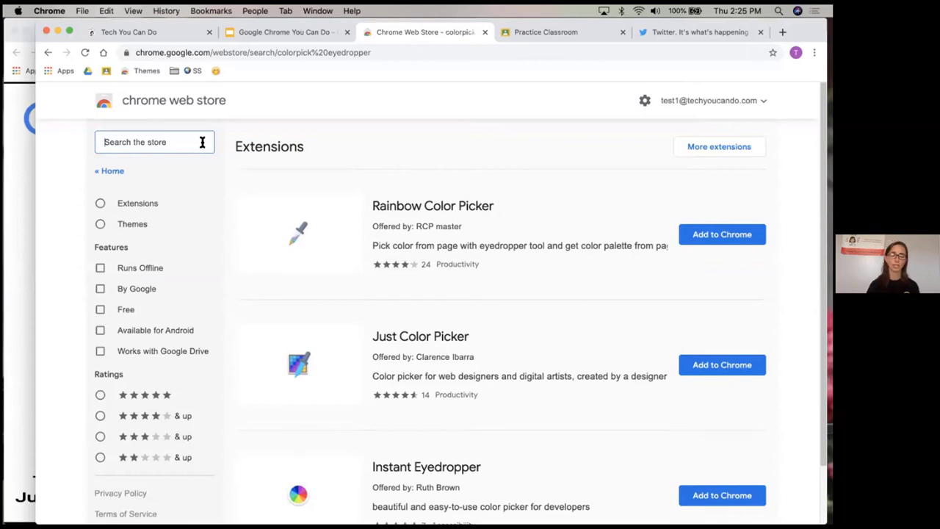
type("s")
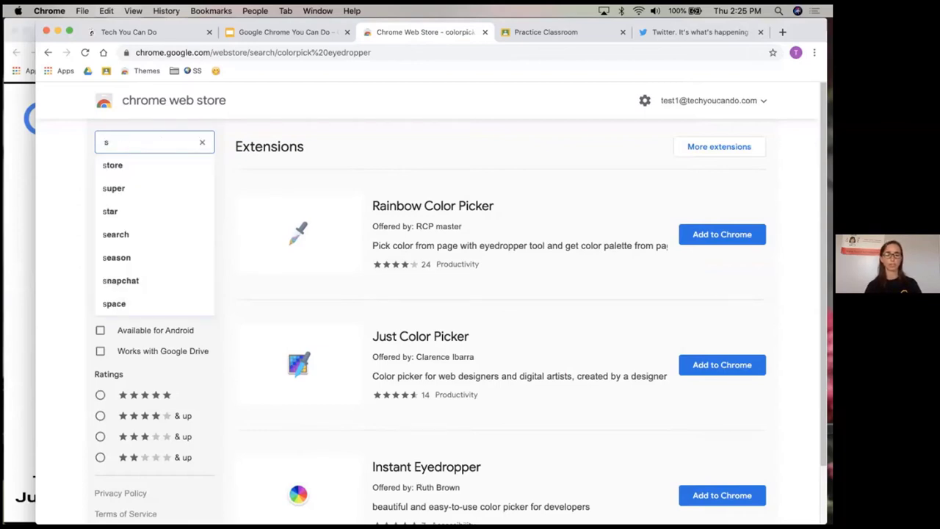
type("creencastify")
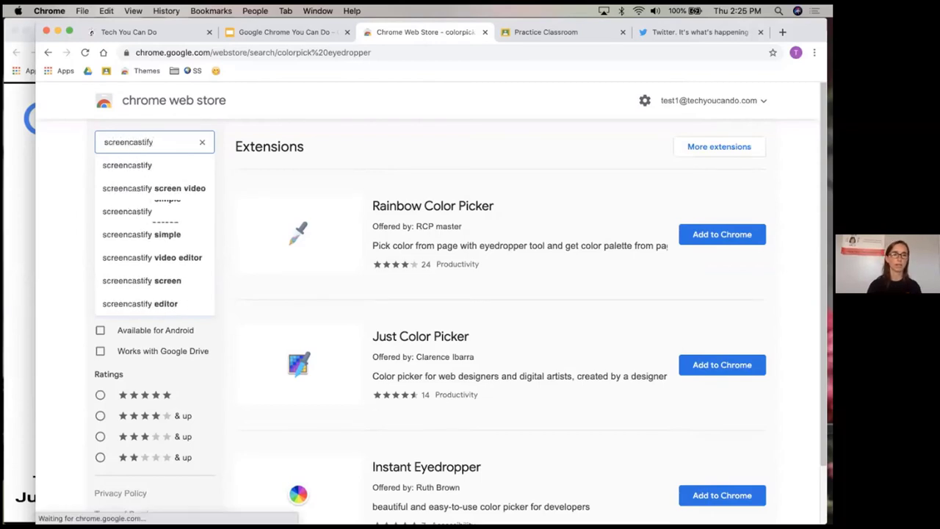
key("Return")
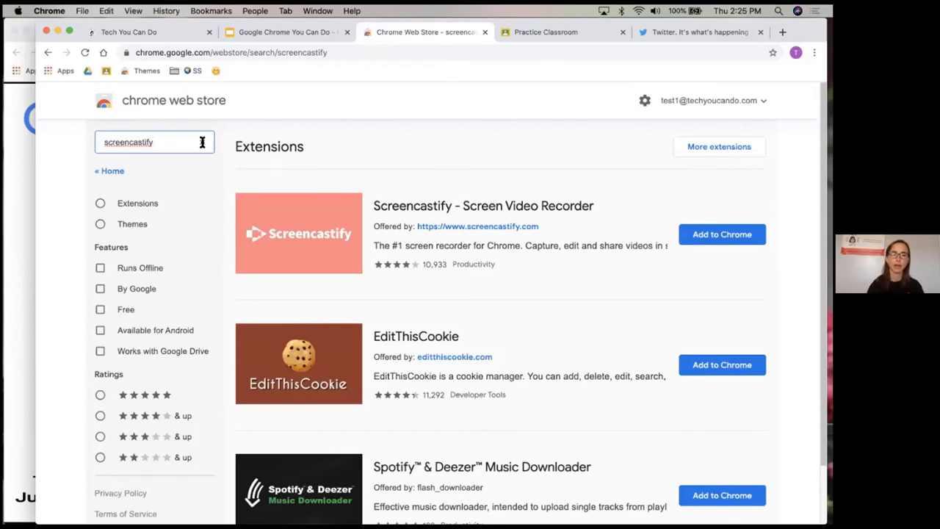
left_click(314, 248)
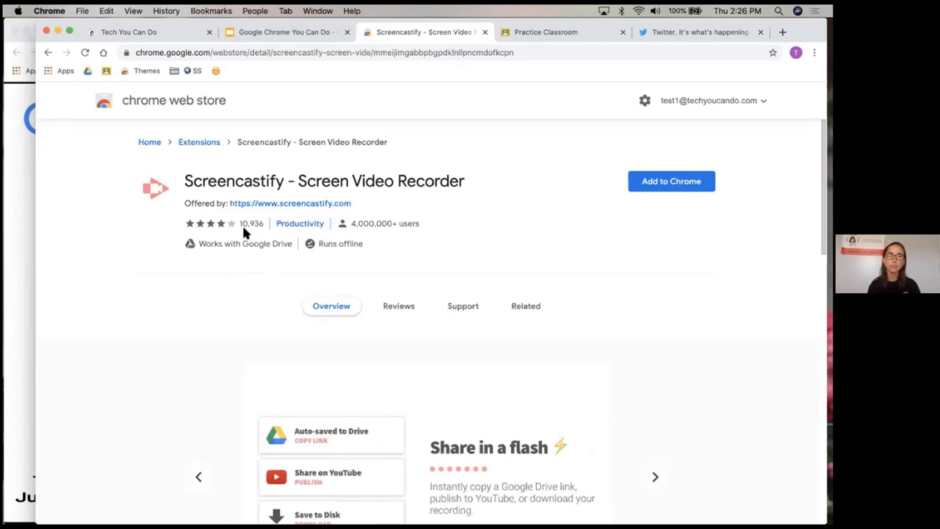
Review the Screencastify listing's rating and overview, and add the extension to Chrome, accepting its permissions
mouse_move(226, 230)
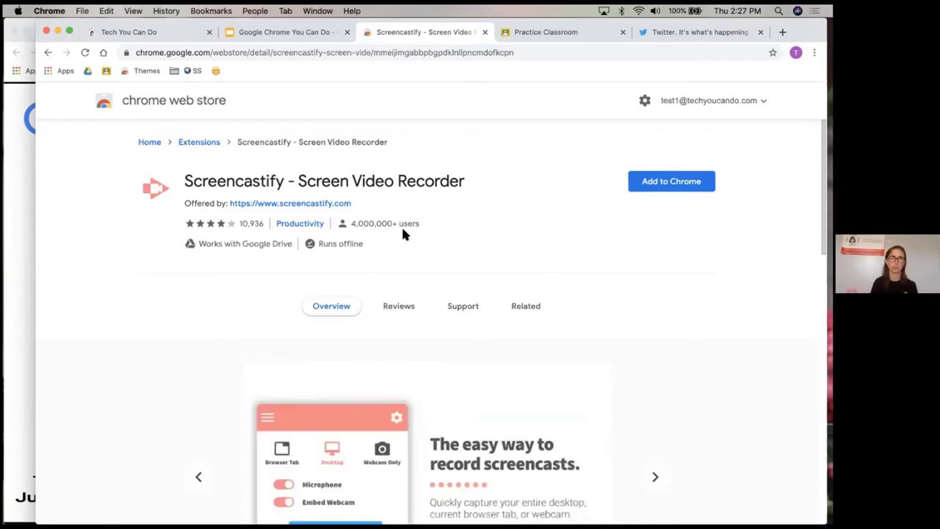
scroll(700, 315, "down", 3)
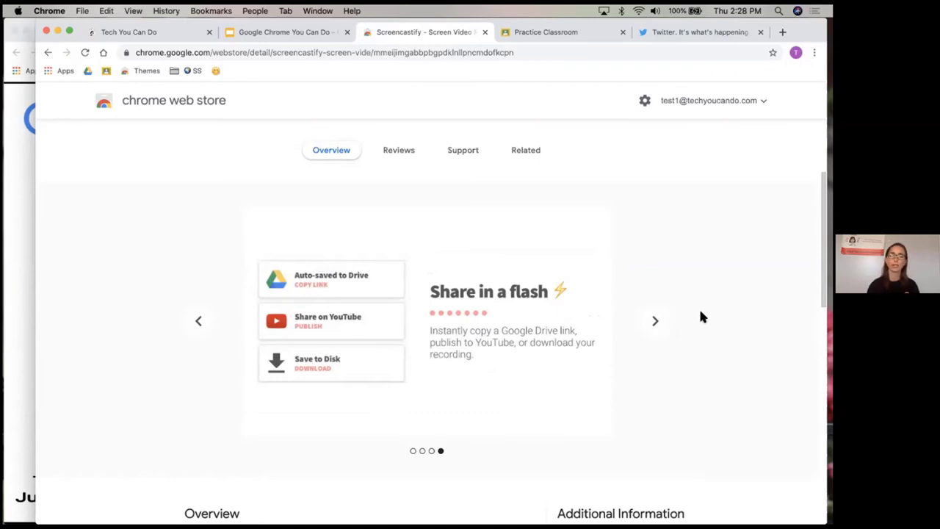
scroll(699, 316, "up", 2)
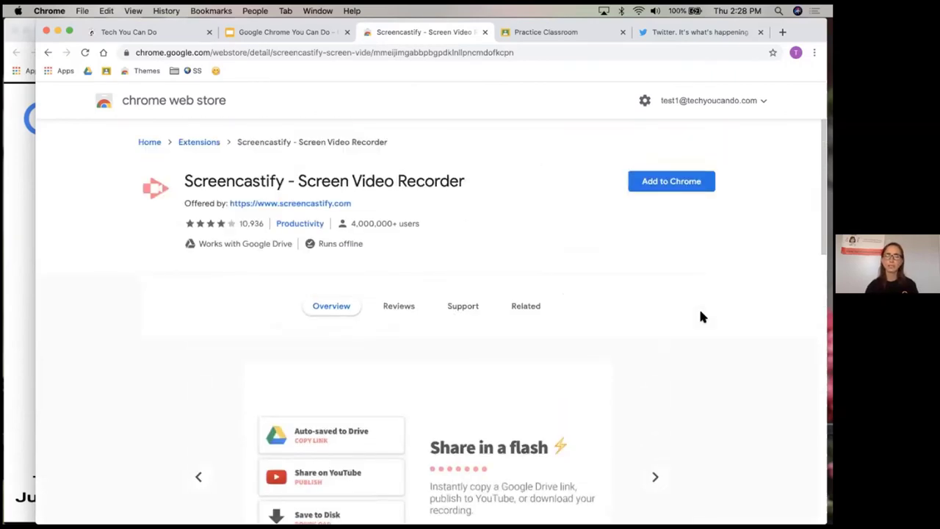
left_click(668, 187)
left_click(668, 187)
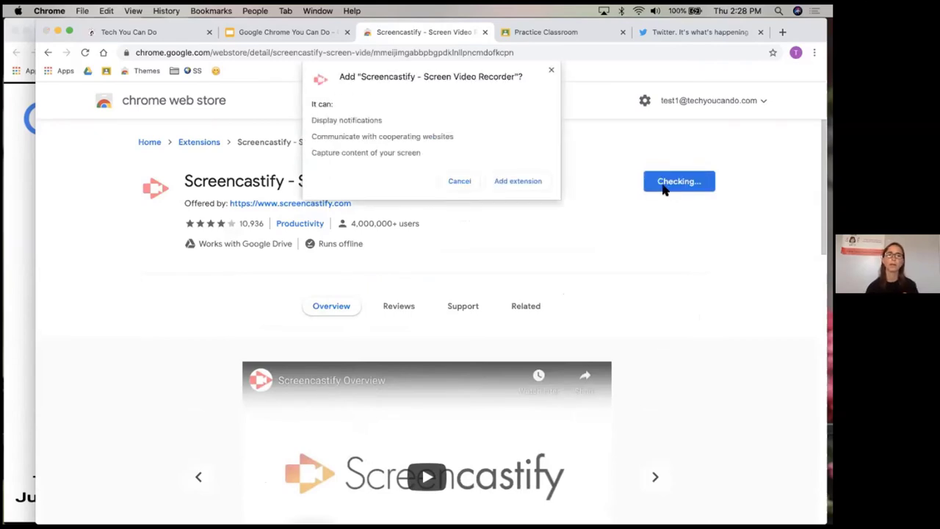
left_click(514, 181)
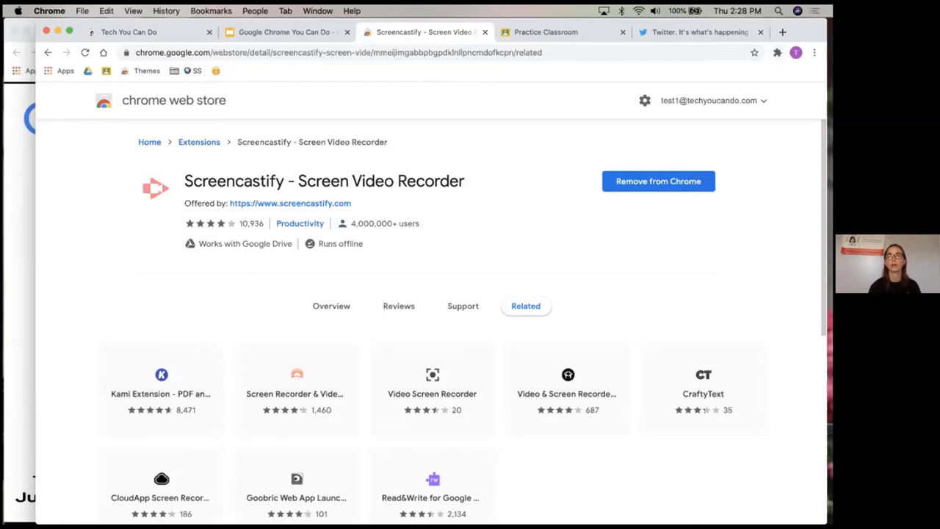
Pin the Screencastify extension to the browser toolbar and close the extensions list
left_click(777, 52)
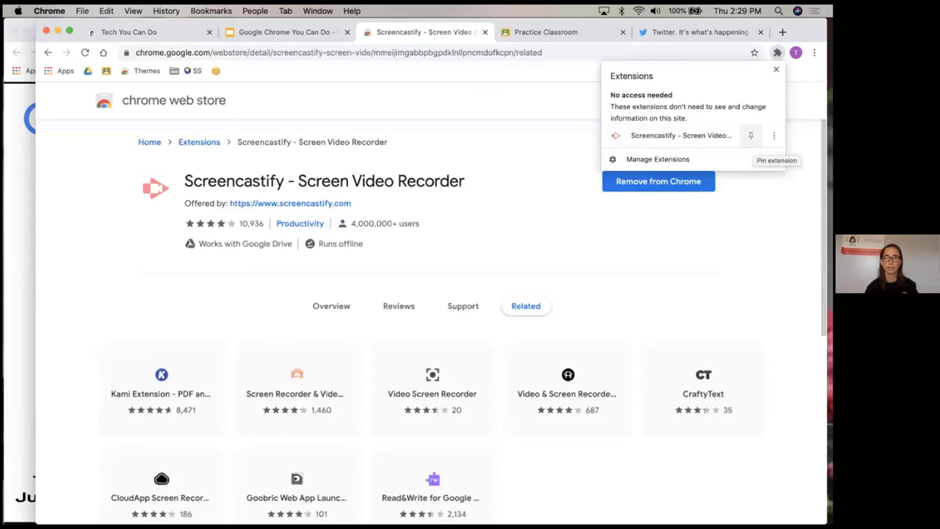
left_click(751, 135)
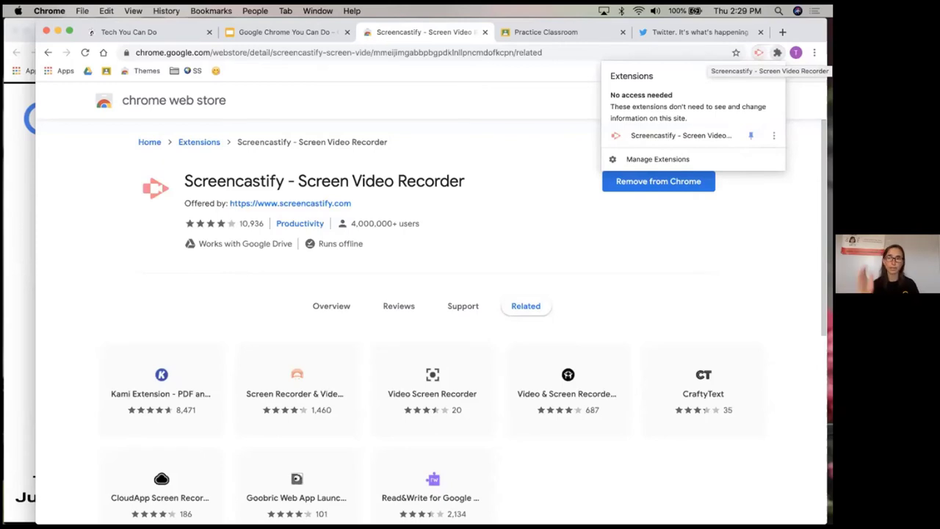
key("Escape")
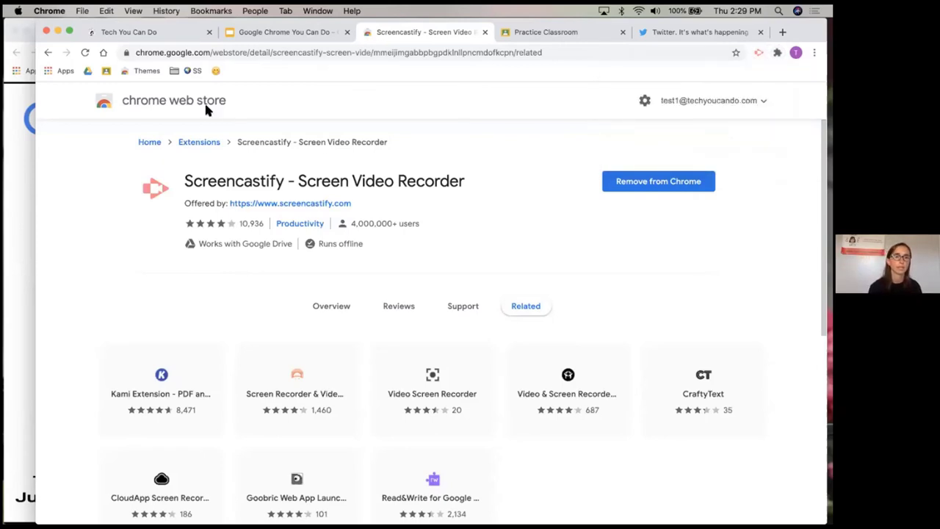
Return to the store's Extensions category and search for "keep"
left_click(198, 142)
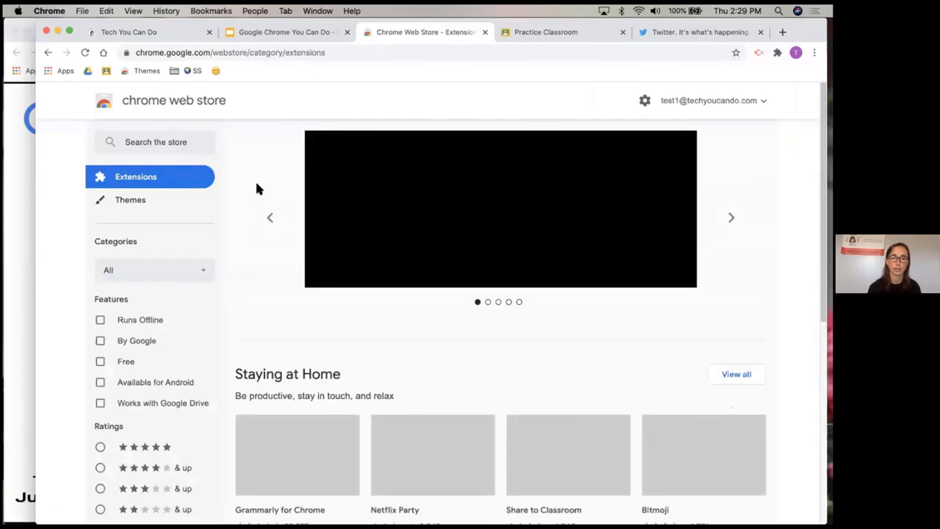
left_click(191, 141)
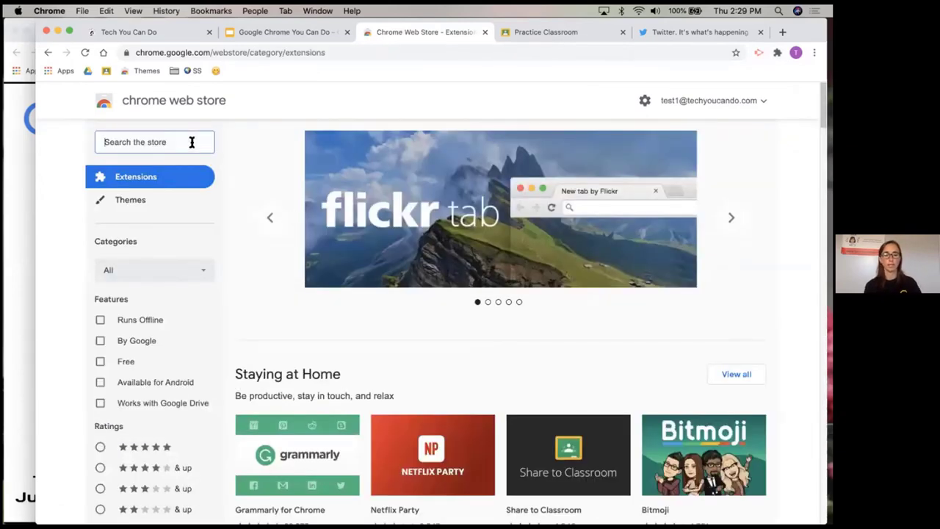
type("keep")
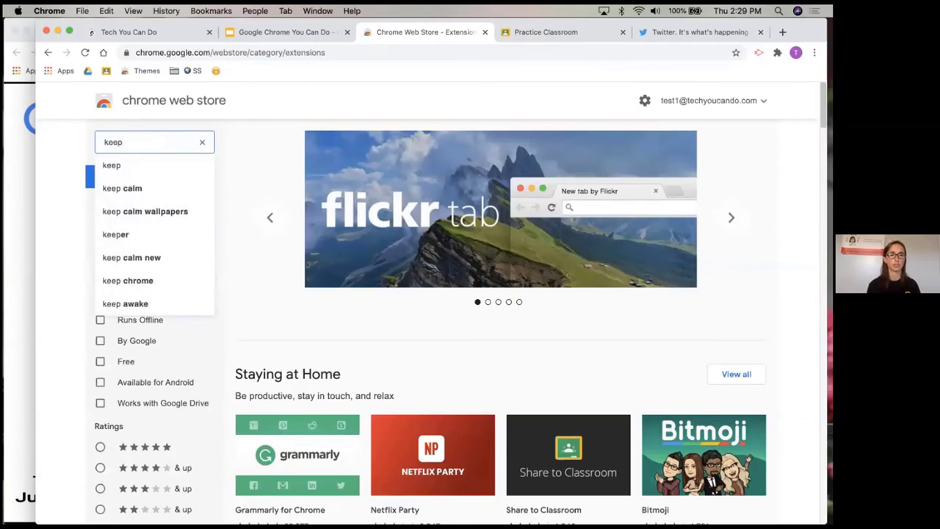
key("Return")
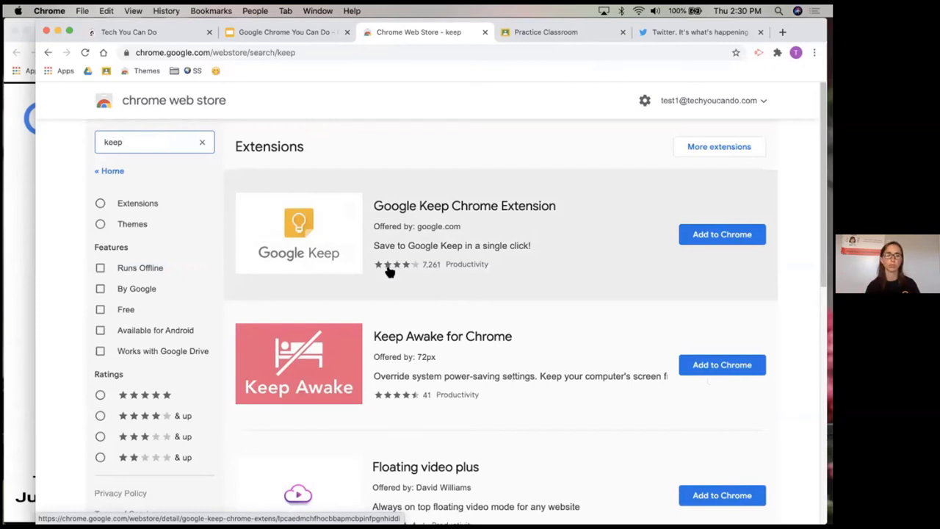
Add the Google Keep Chrome Extension from the search results, accept its permissions and dismiss the installation notice
mouse_move(412, 273)
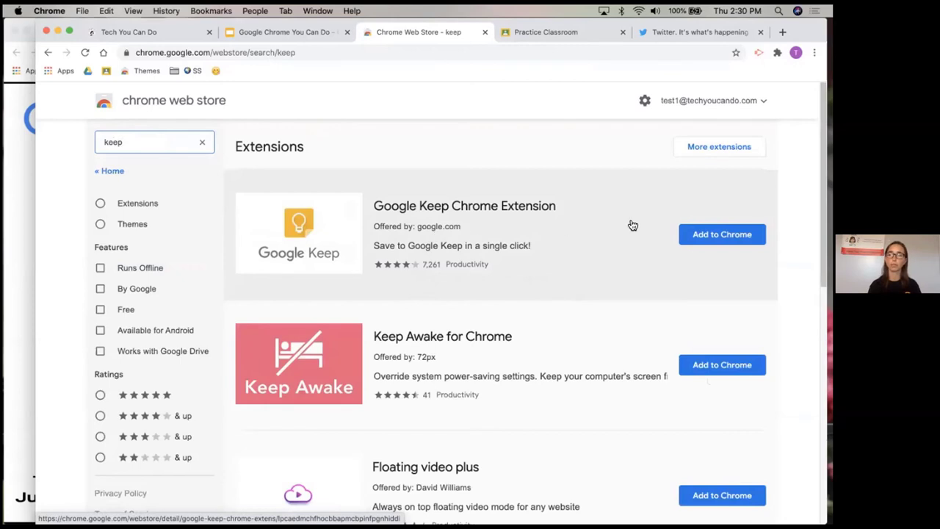
left_click(690, 235)
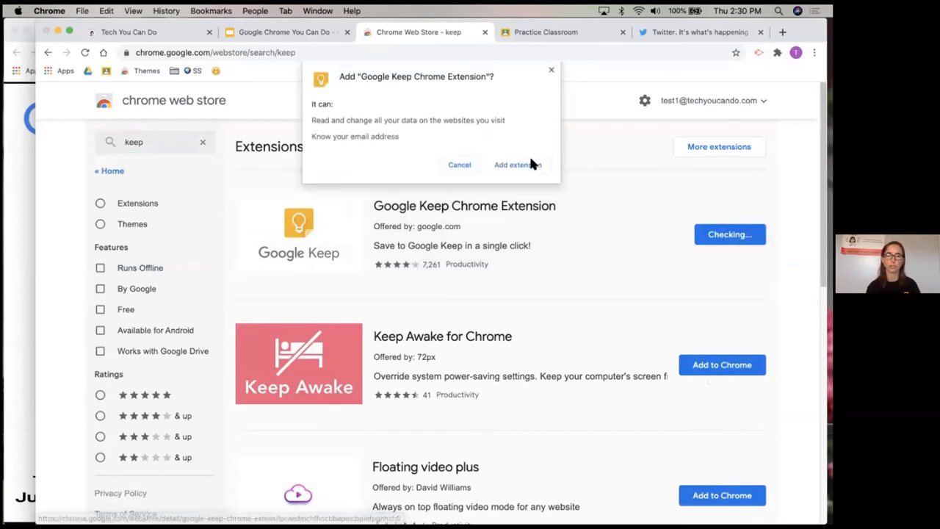
left_click(529, 155)
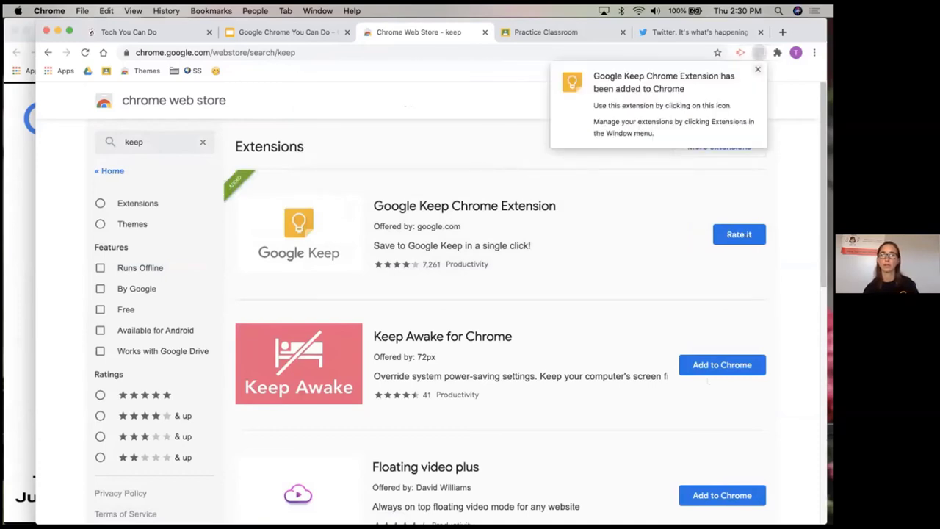
left_click(758, 69)
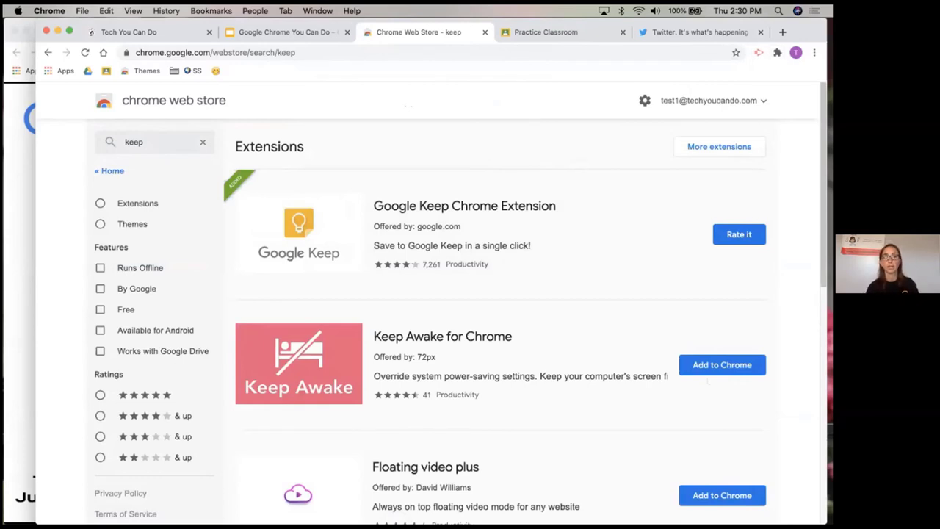
Pin the Google Keep Chrome Extension to the toolbar, close the extensions list and bring the other browser window forward
left_click(777, 53)
left_click(750, 135)
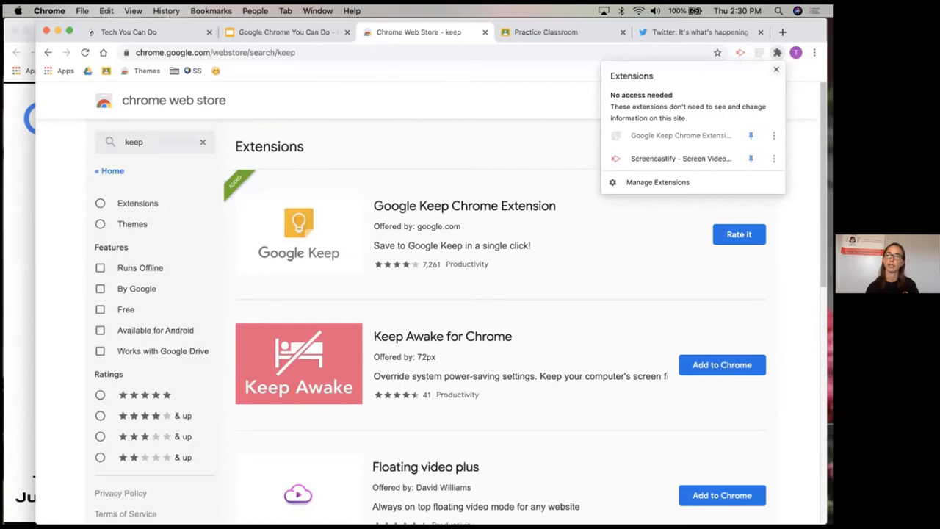
left_click(776, 69)
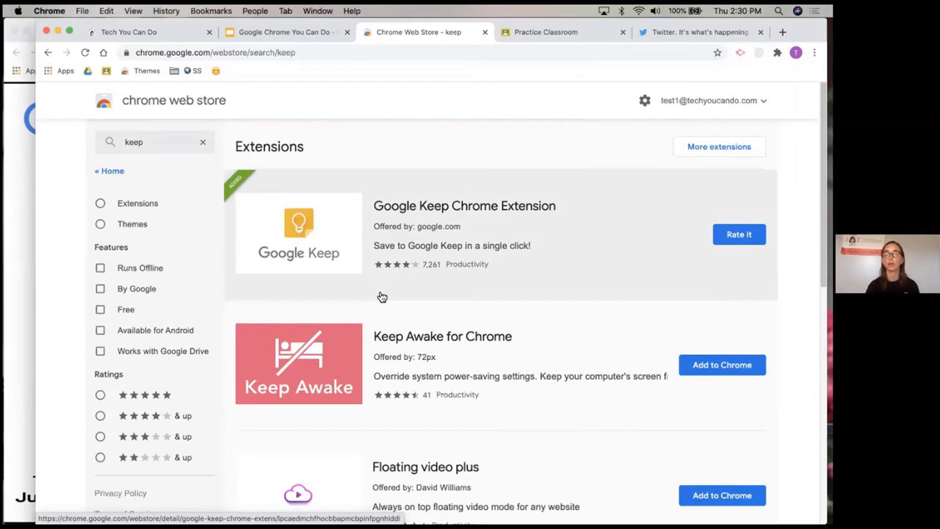
left_click(10, 263)
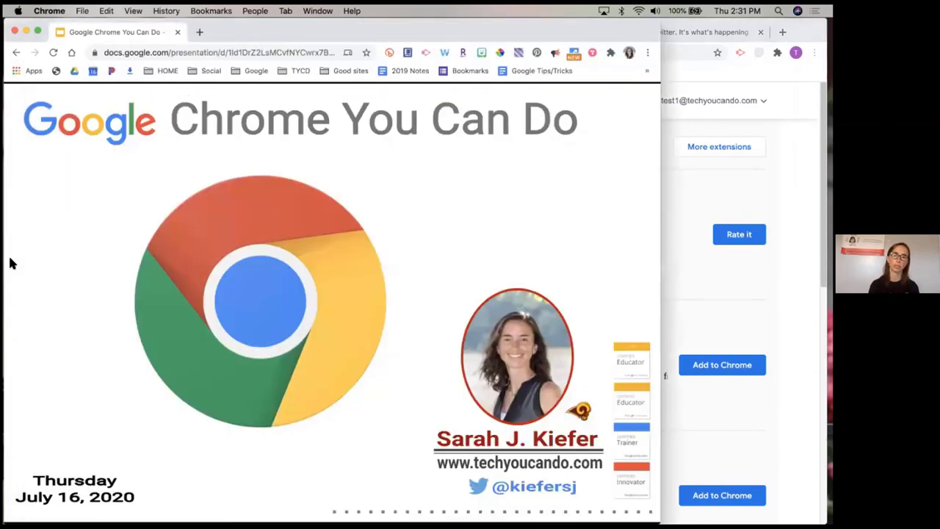
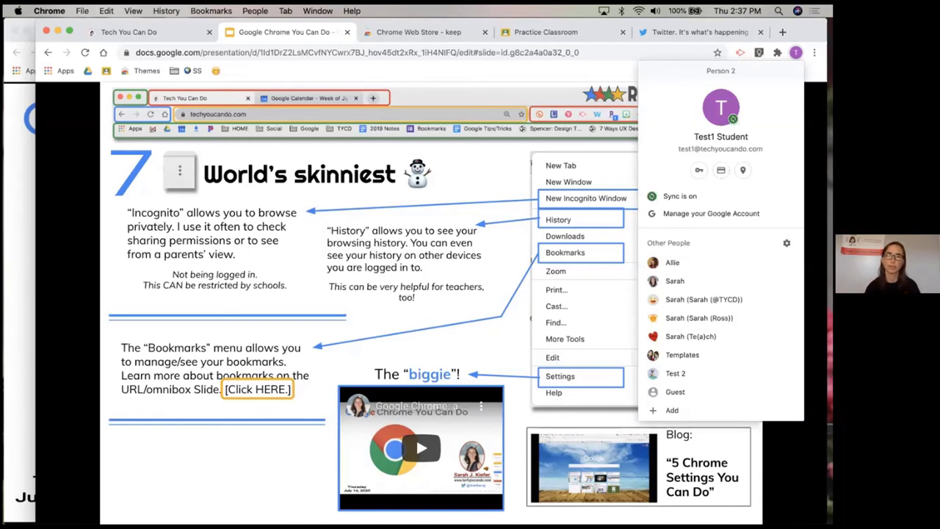
Close the profile menu and open the browser's Settings page
key("Escape")
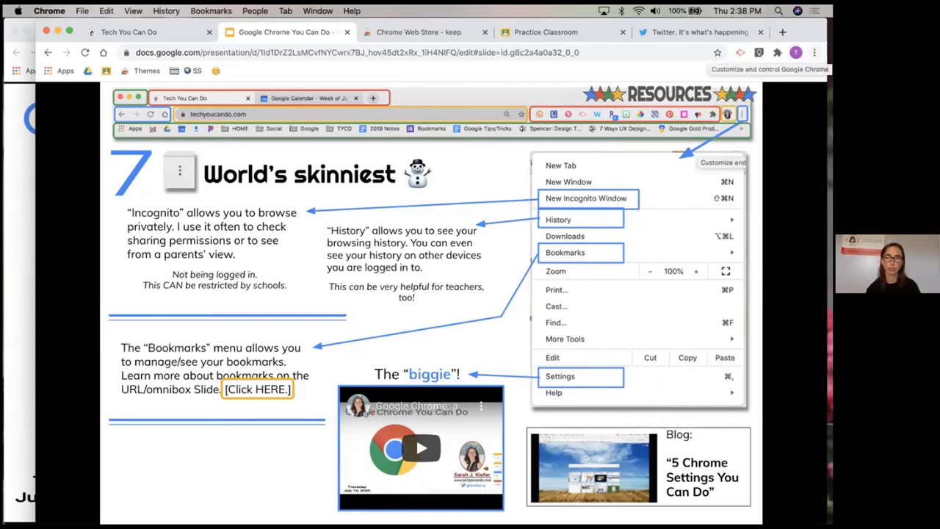
left_click(813, 52)
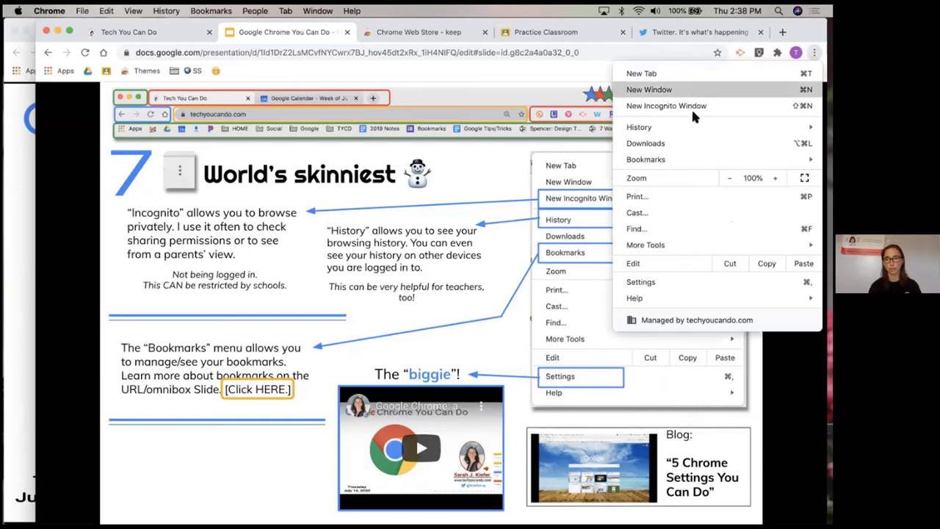
left_click(667, 279)
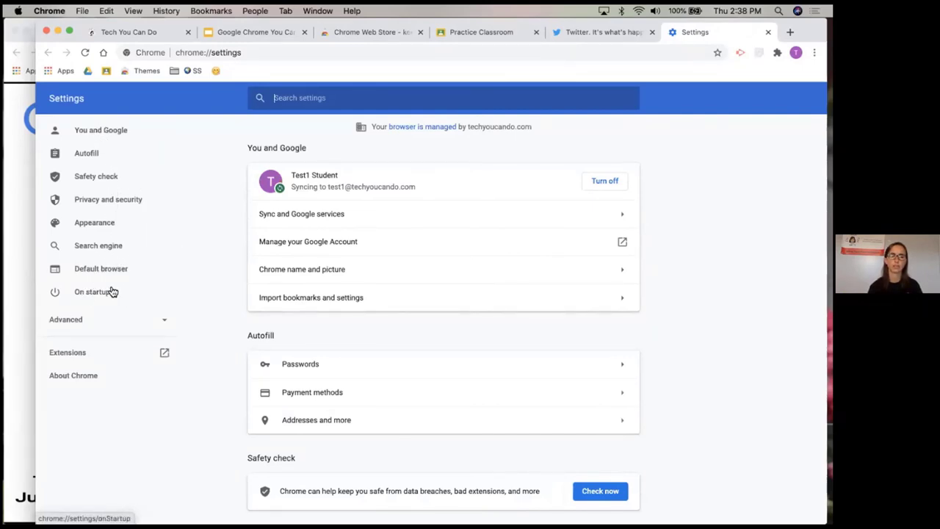
Look over the Appearance settings and go back to the You and Google section
left_click(107, 228)
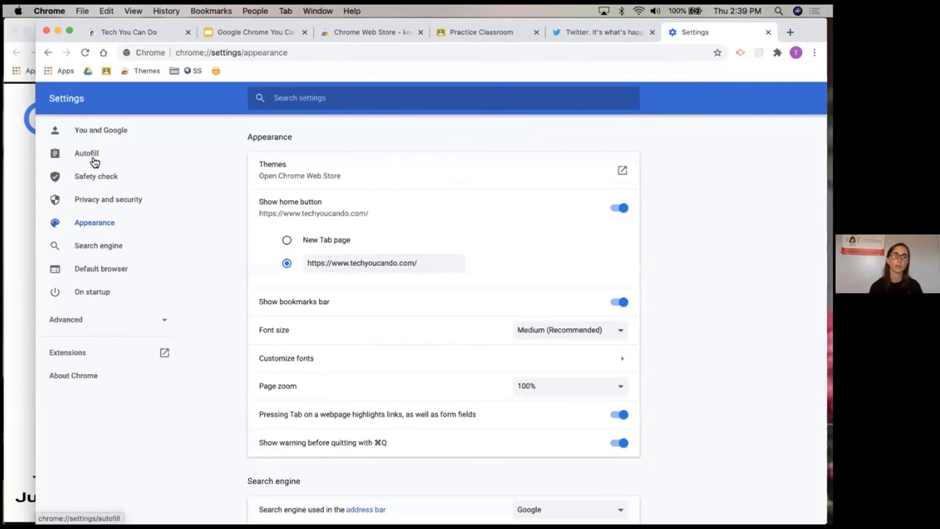
left_click(101, 131)
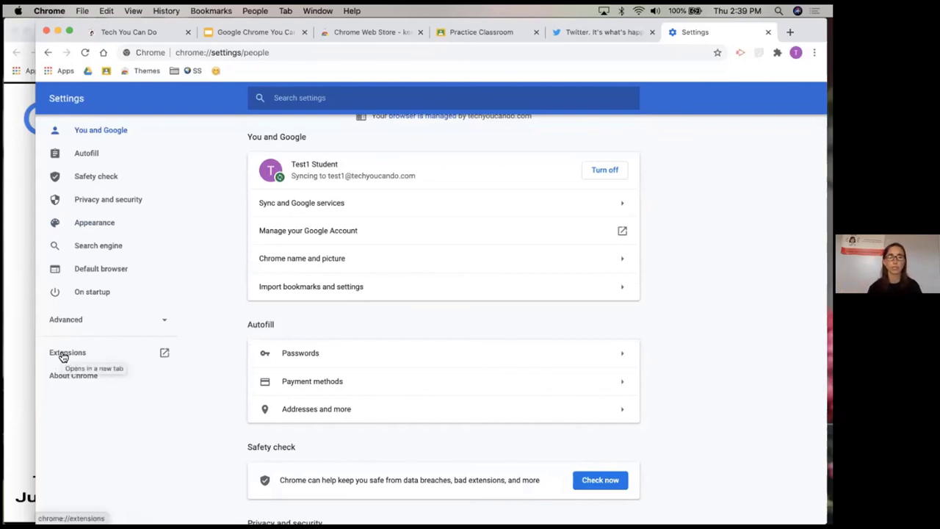
scroll(231, 184, "up", 1)
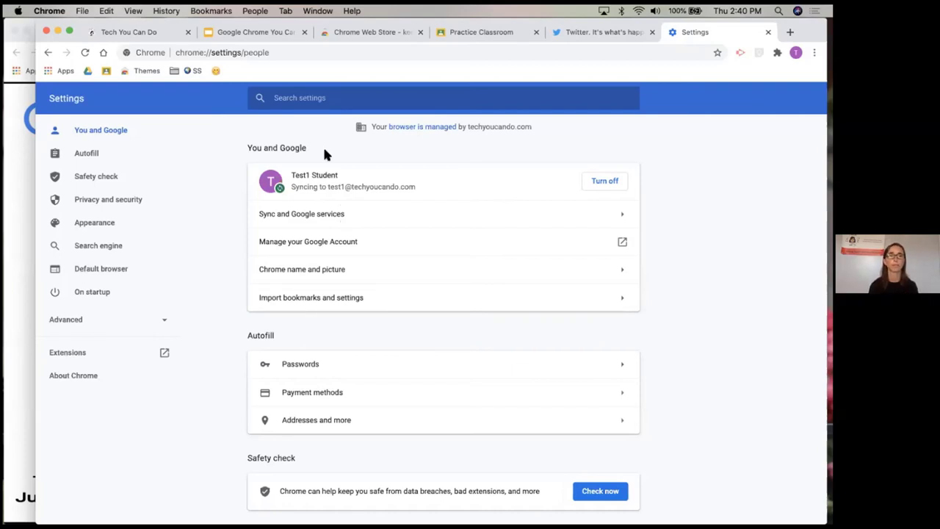
Search the settings for "home", and replace that search with "start" to find the On startup options
left_click(311, 94)
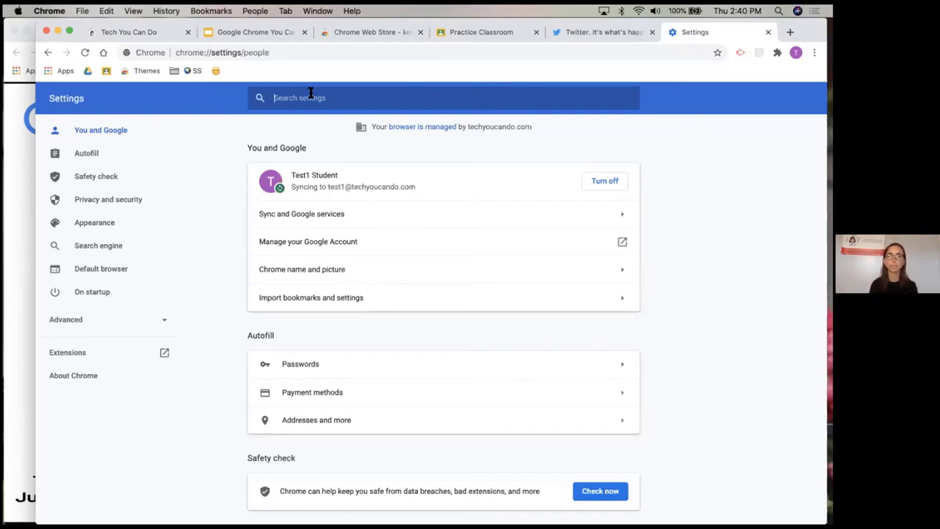
type("home")
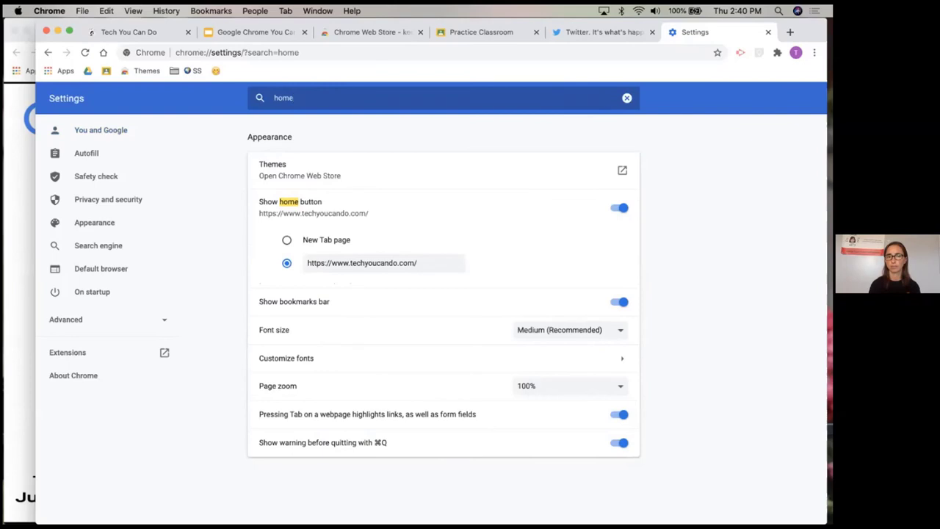
key("BackSpace")
key("BackSpace")
key("BackSpace")
key("BackSpace")
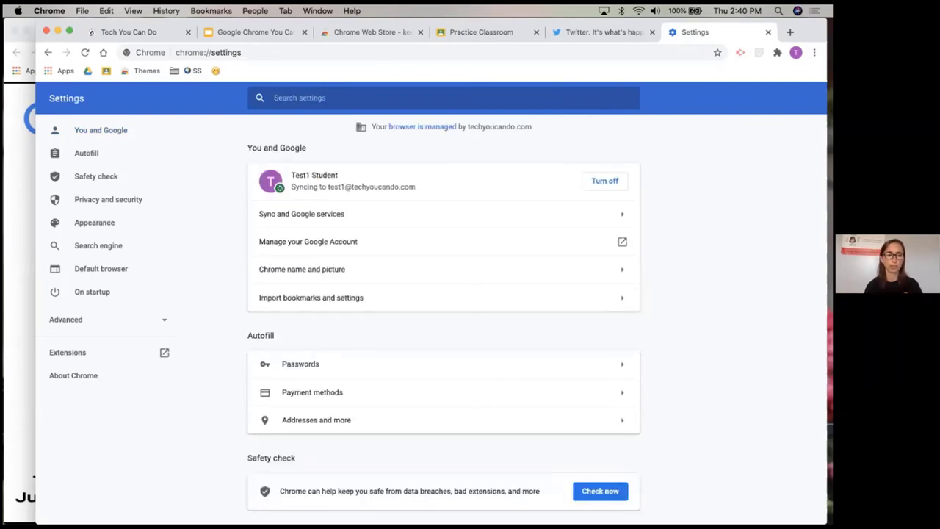
type("start")
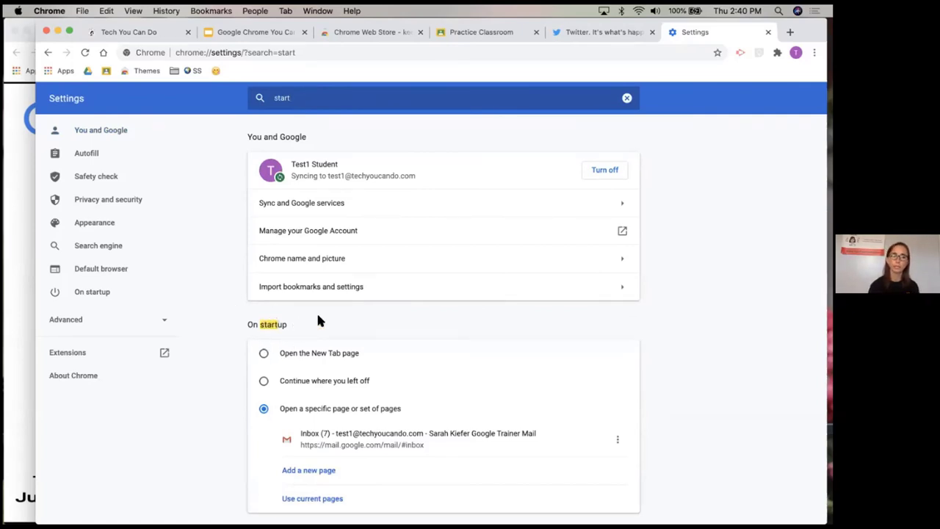
scroll(317, 316, "down", 1)
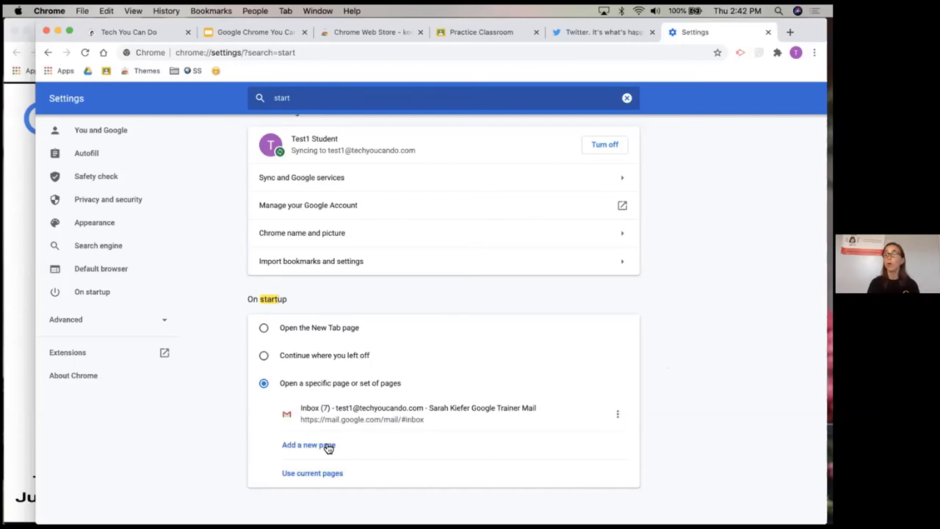
Go to the Classes page in Google Classroom and copy its URL
left_click(463, 34)
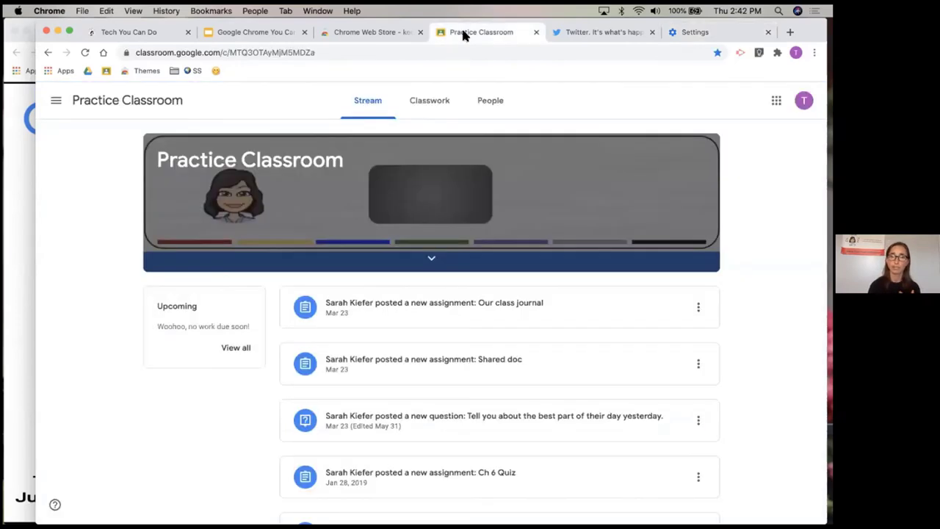
left_click(56, 99)
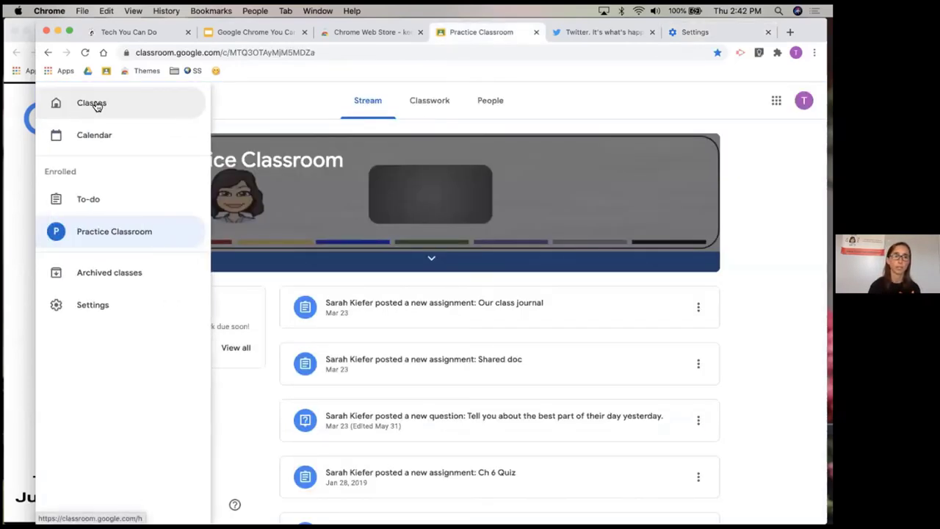
left_click(94, 103)
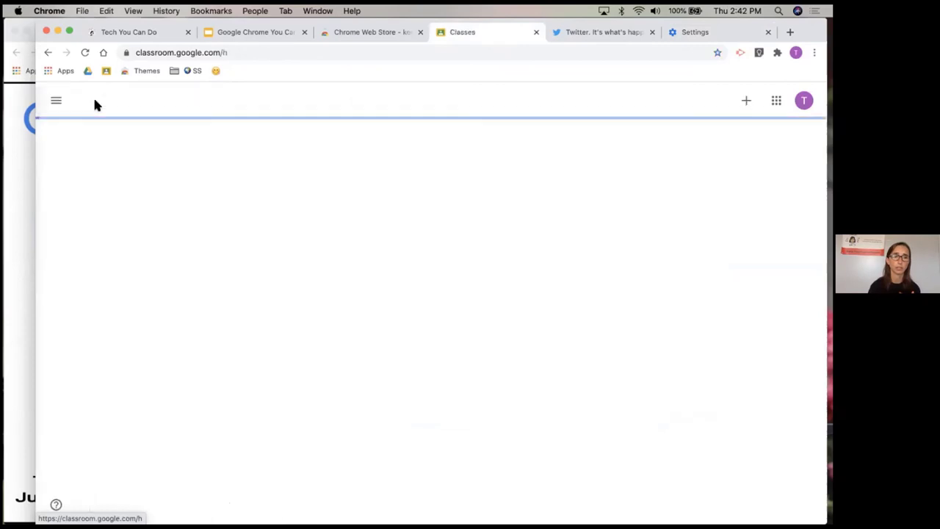
left_click(187, 53)
key("super+c")
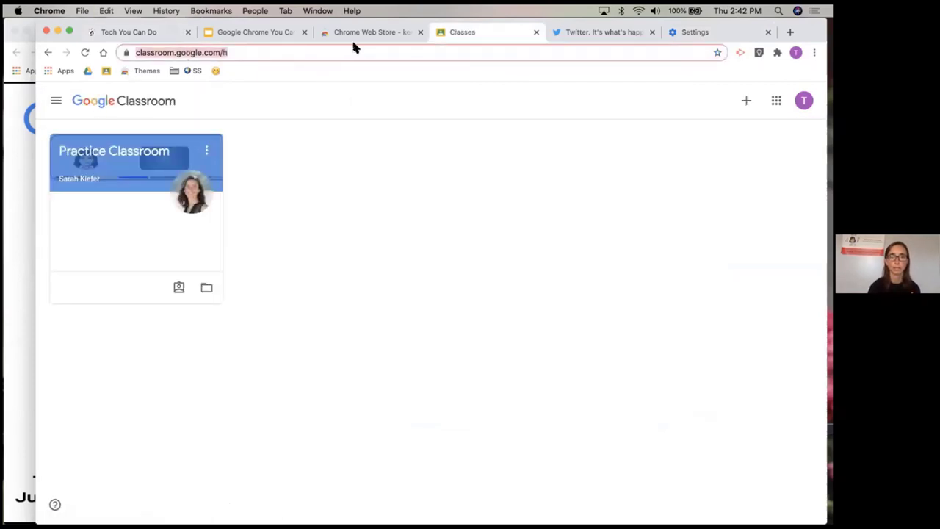
left_click(685, 33)
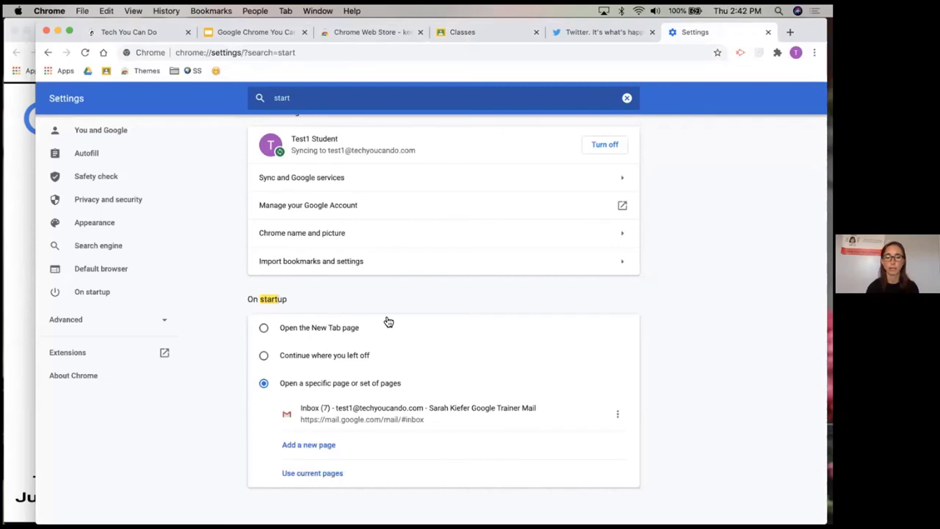
left_click(304, 444)
key("super+v")
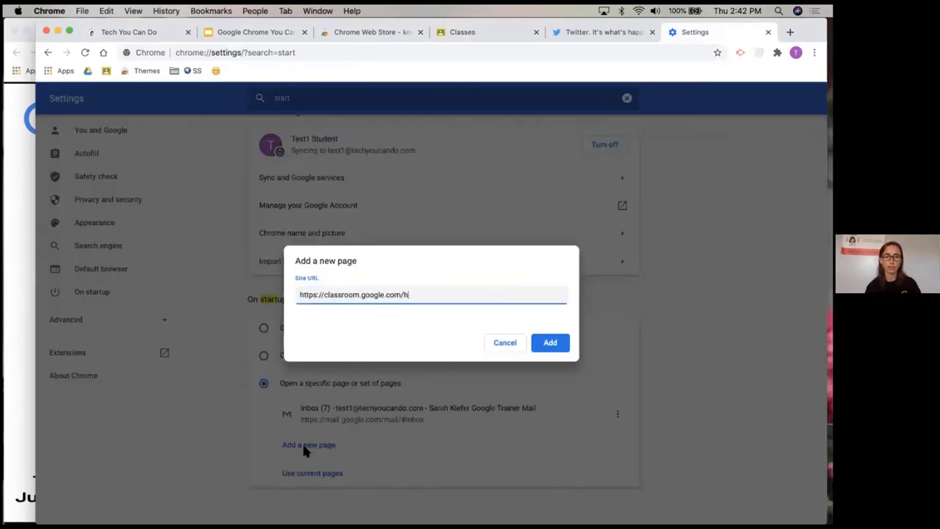
left_click(555, 343)
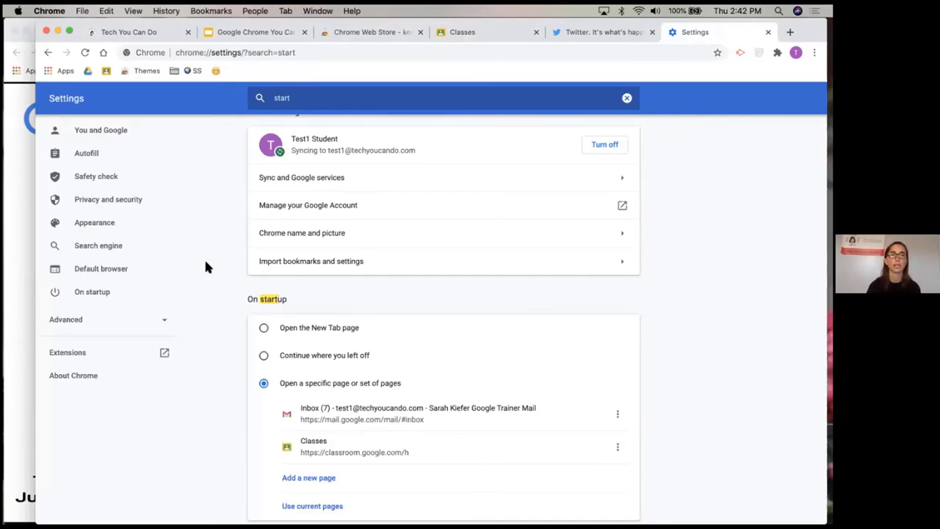
left_click(140, 33)
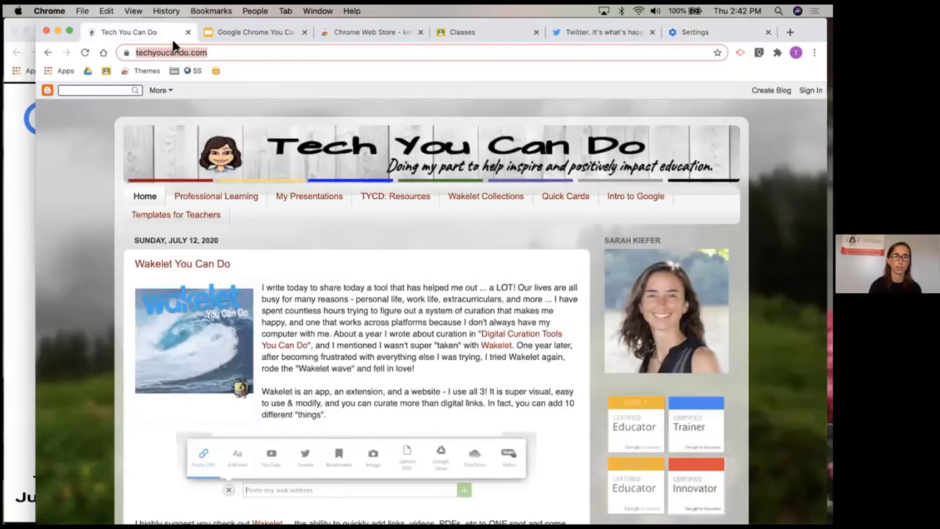
left_click(690, 33)
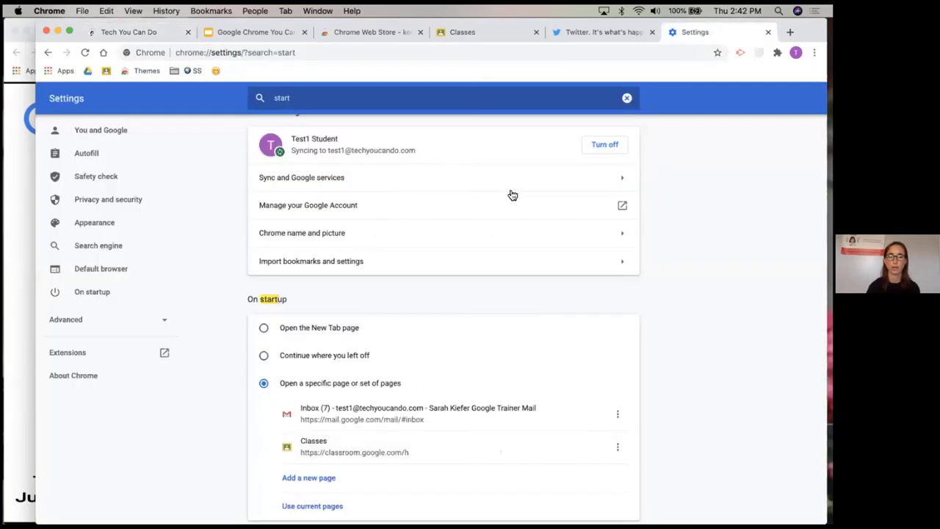
left_click(312, 478)
key("super+v")
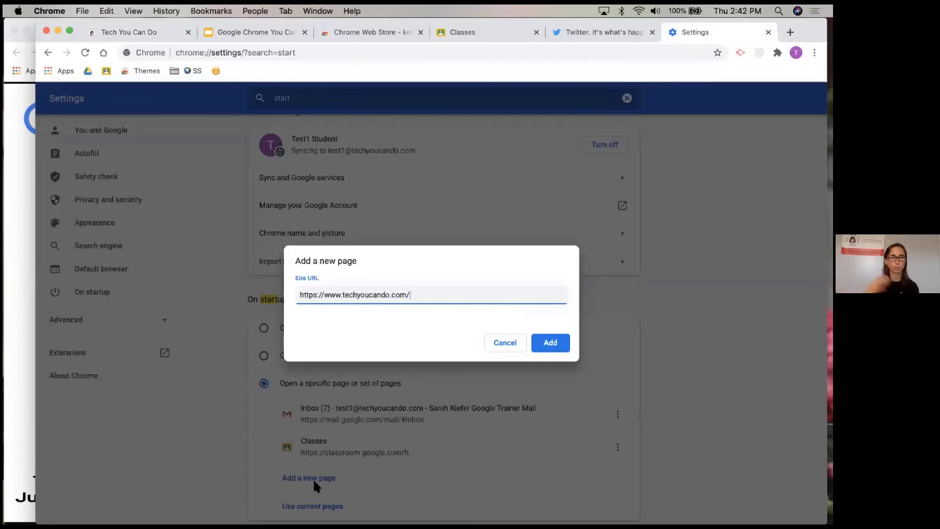
key("Return")
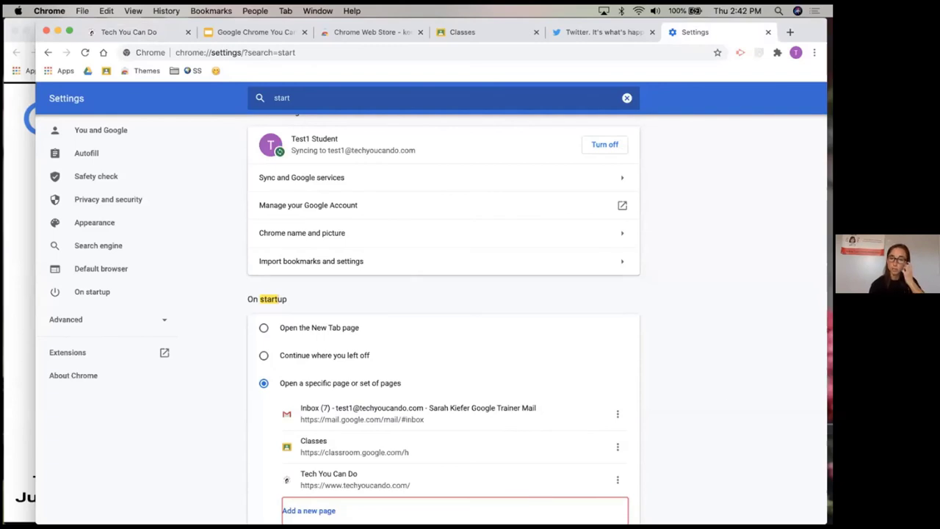
scroll(443, 308, "down", 2)
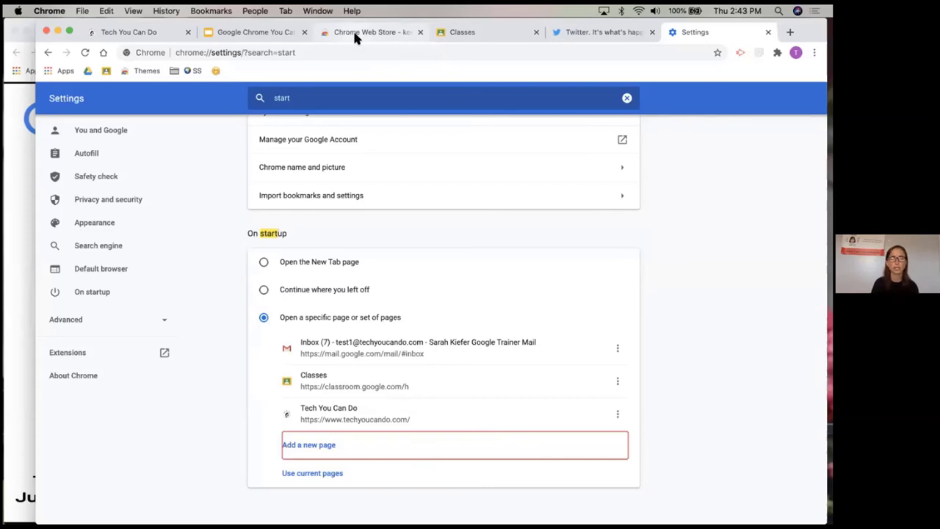
Set the startup option to Continue where you left off, replace it with Open the New Tab page, and check how a new tab looks
left_click(348, 294)
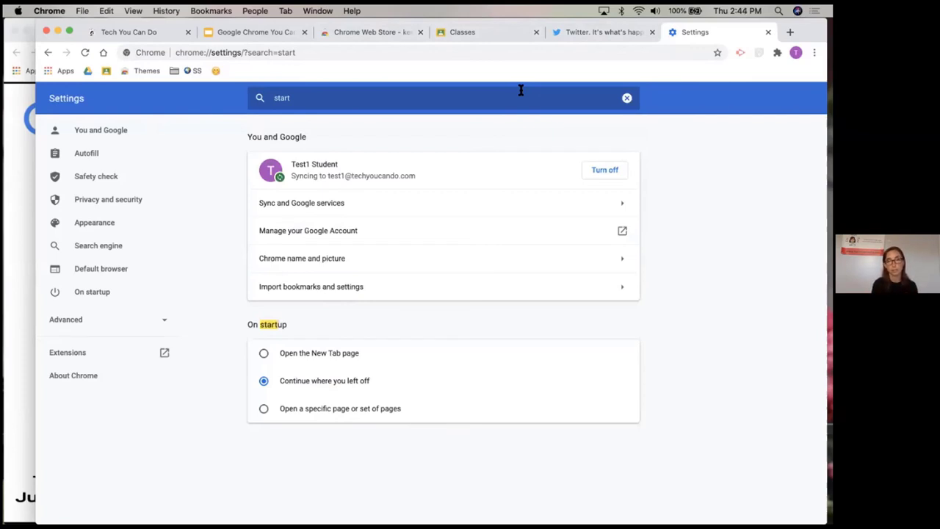
left_click(316, 359)
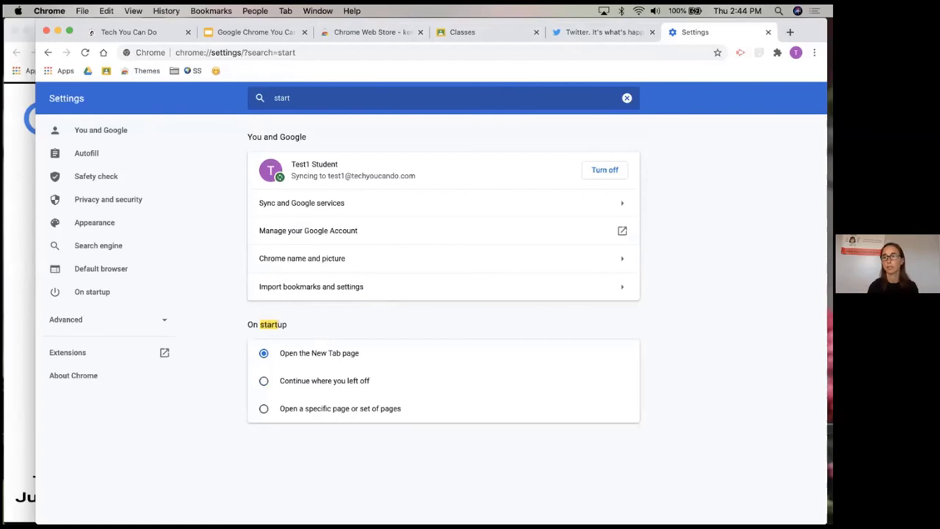
left_click(790, 32)
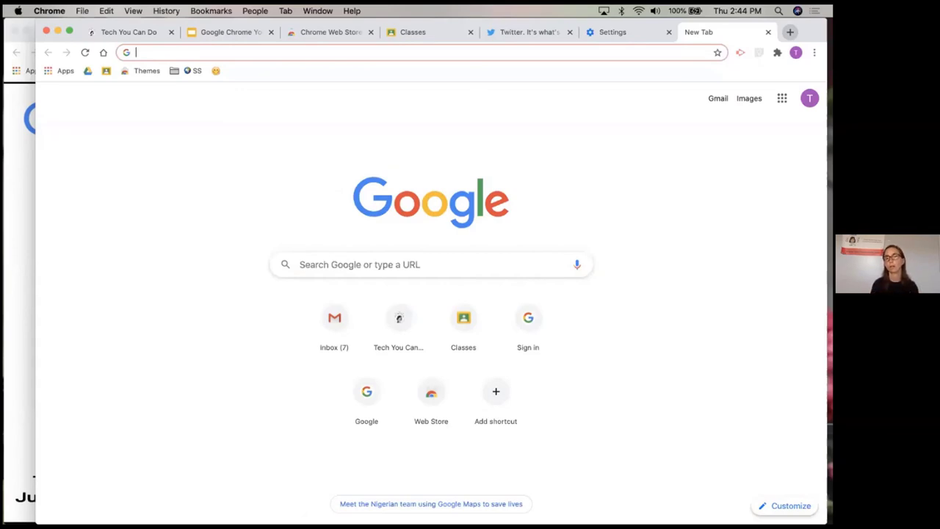
left_click(612, 33)
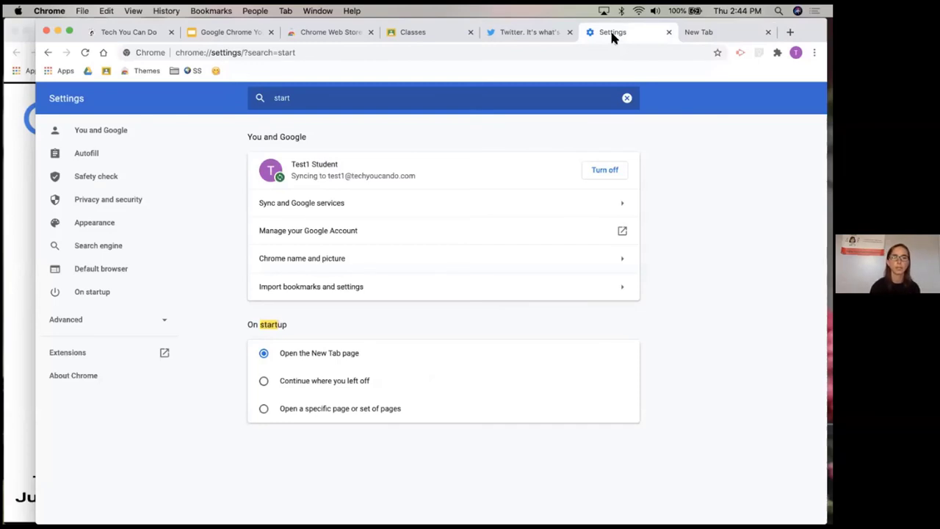
Show the You and Google settings, view the saved passwords page under Autofill, and return to the main settings
left_click(112, 131)
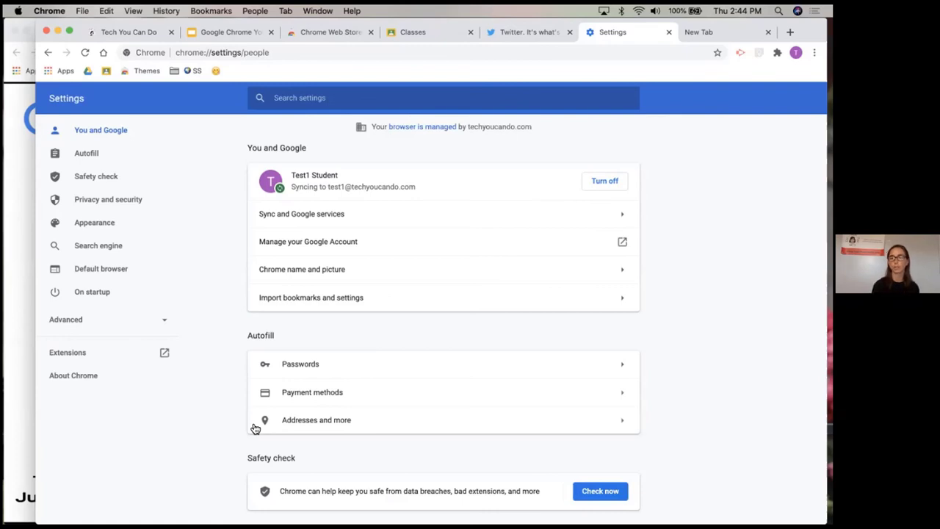
left_click(302, 367)
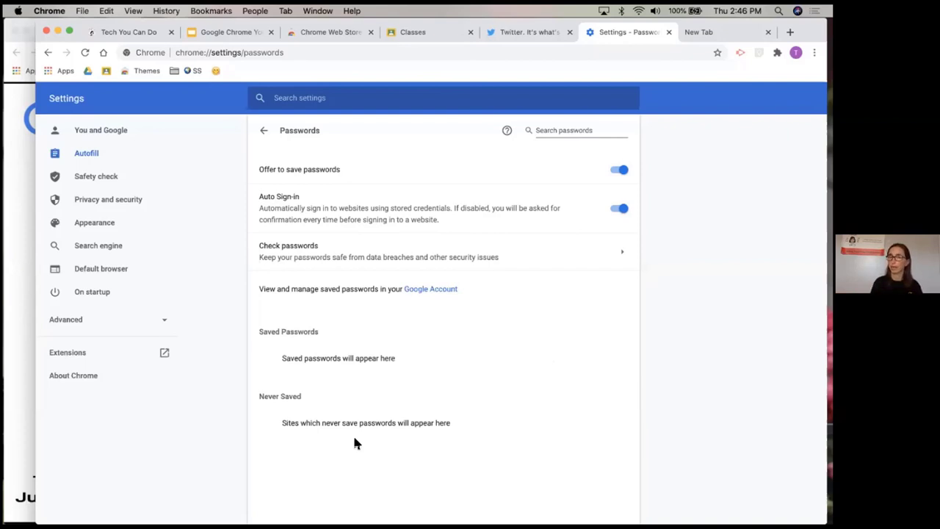
left_click(264, 132)
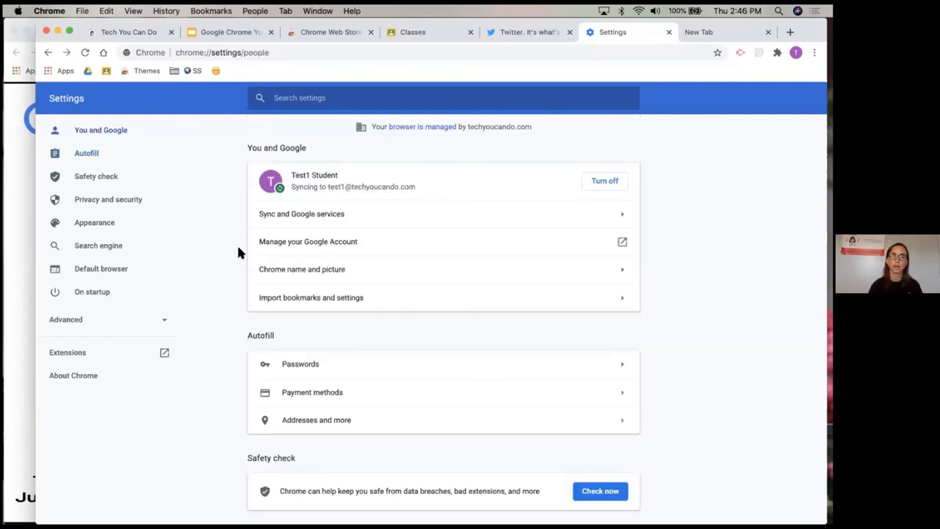
Turn off Show bookmarks bar in the Appearance settings and turn it back on
scroll(237, 312, "down", 3)
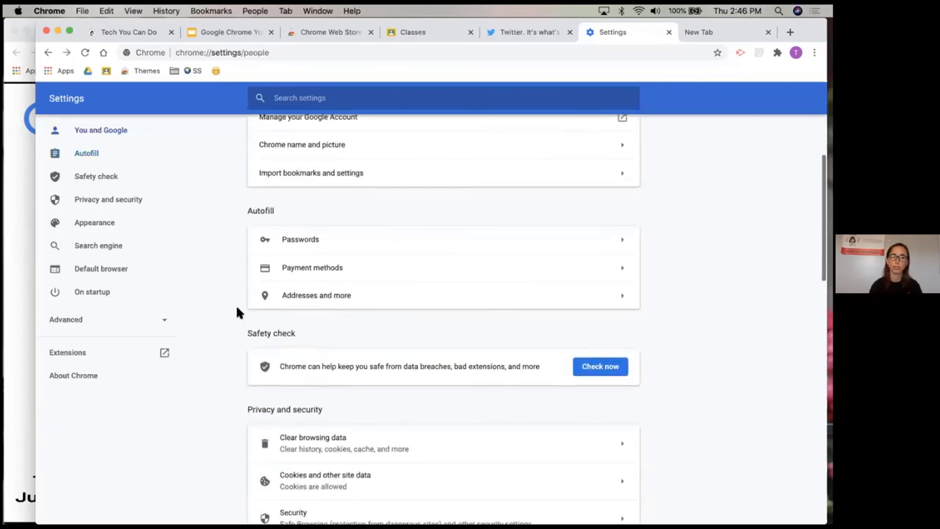
scroll(236, 312, "down", 4)
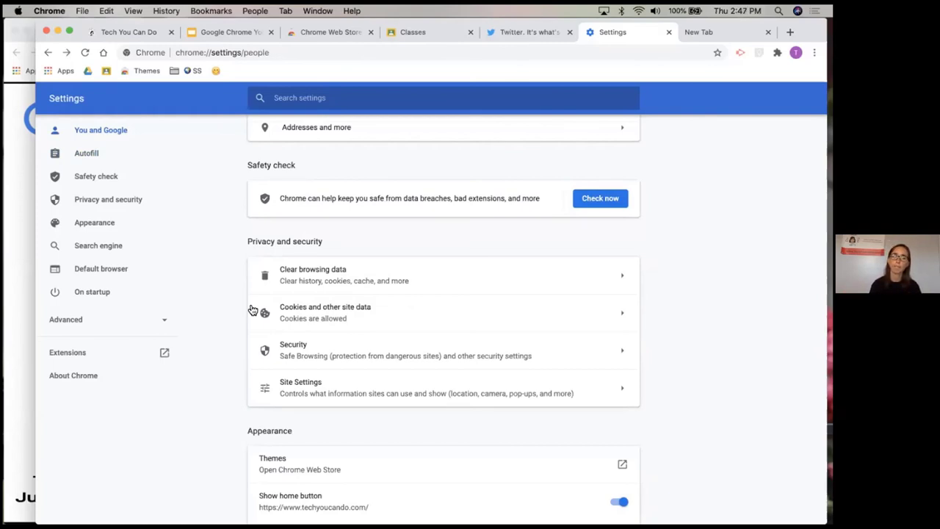
scroll(251, 310, "down", 6)
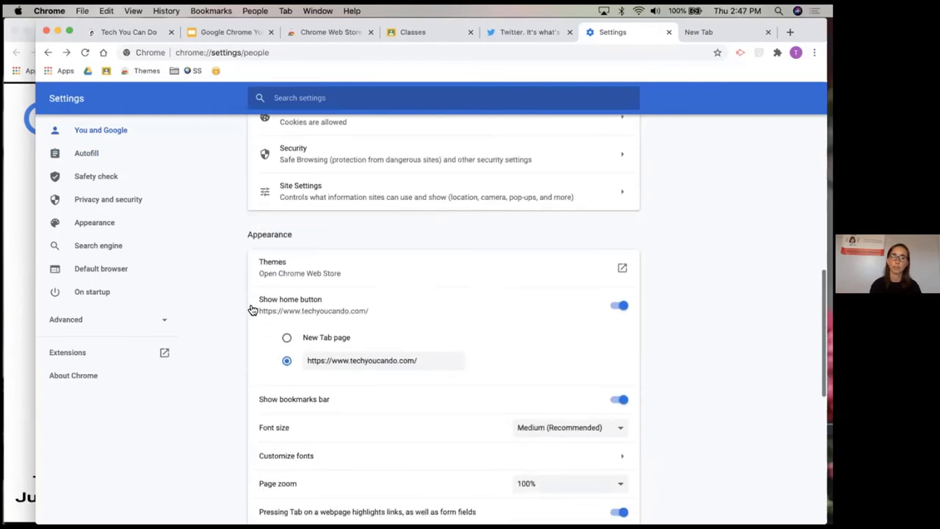
scroll(250, 309, "down", 1)
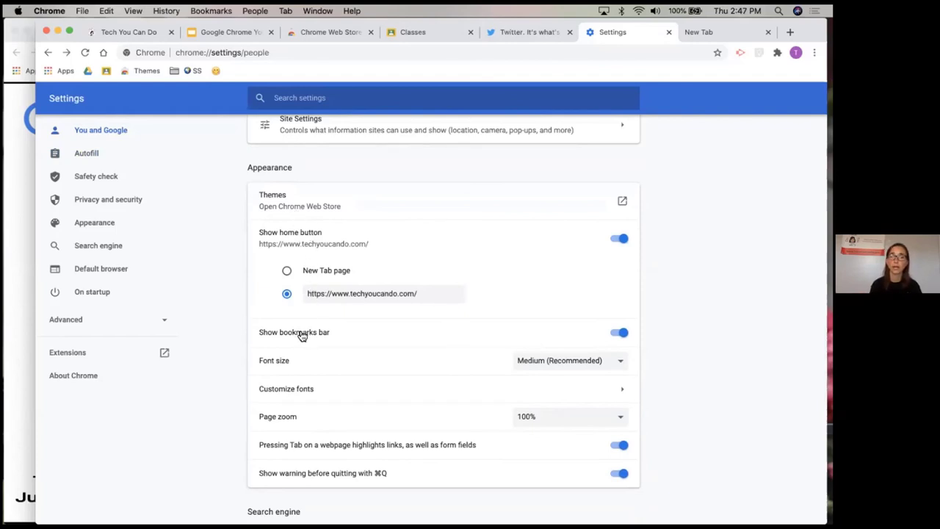
left_click(625, 332)
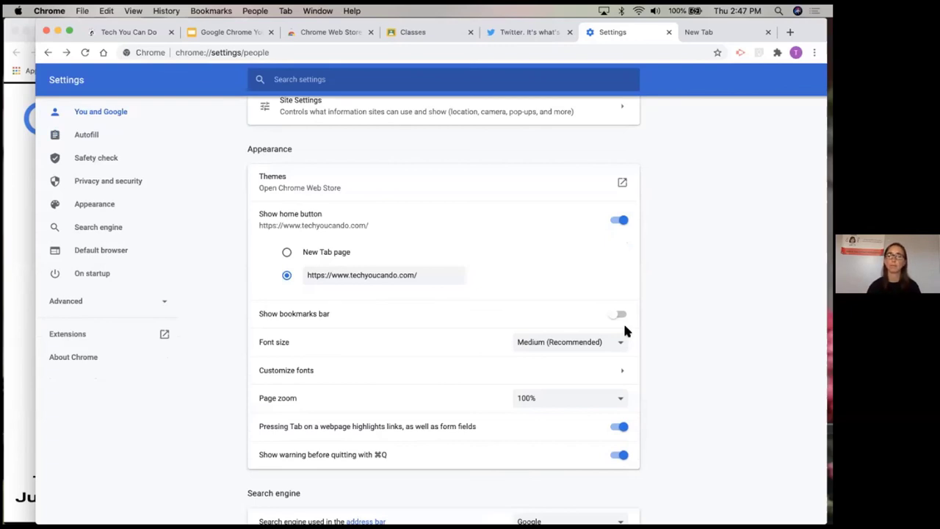
left_click(619, 316)
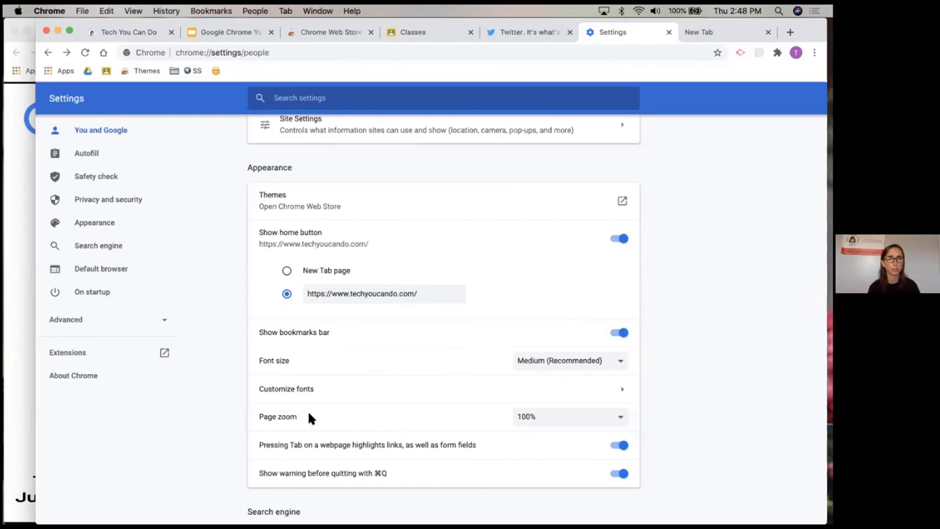
Review the choices for page zoom and for the address bar search engine, keeping 100% and Google
left_click(529, 425)
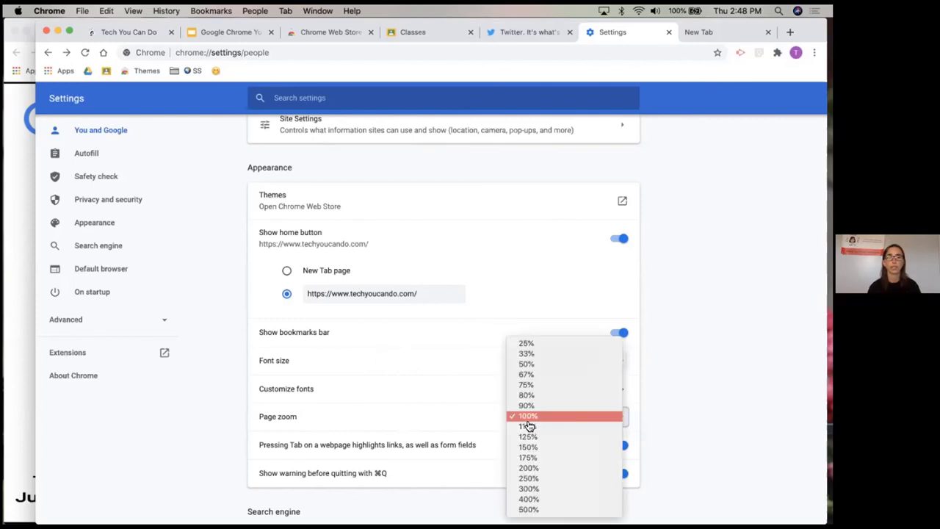
left_click(572, 419)
scroll(677, 410, "down", 2)
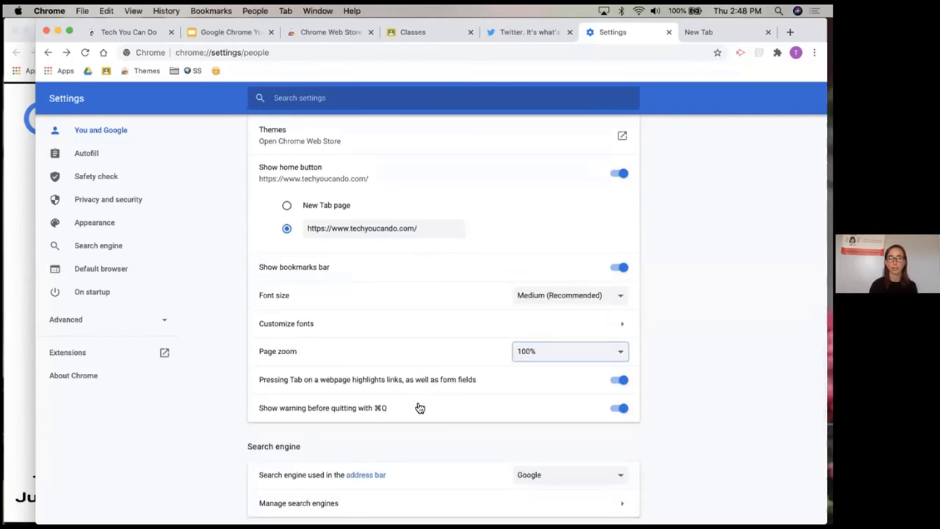
scroll(714, 414, "down", 5)
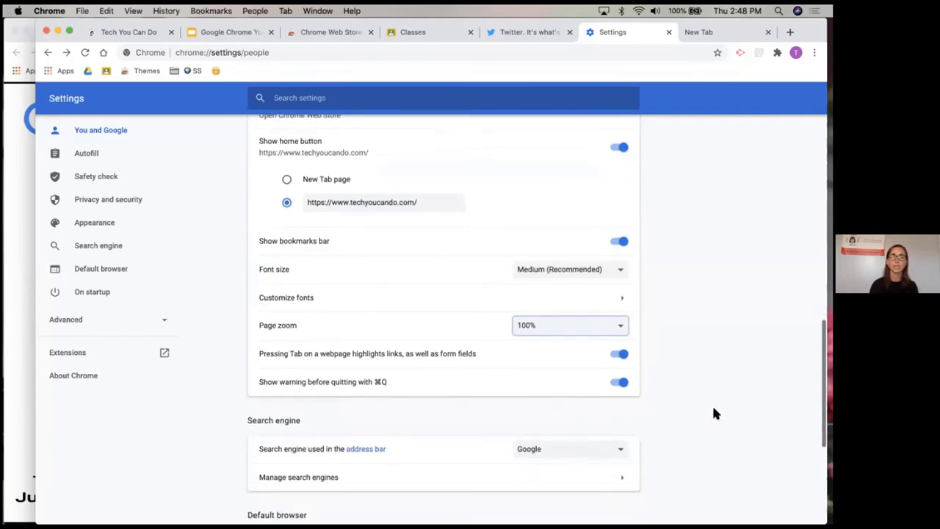
scroll(713, 414, "down", 1)
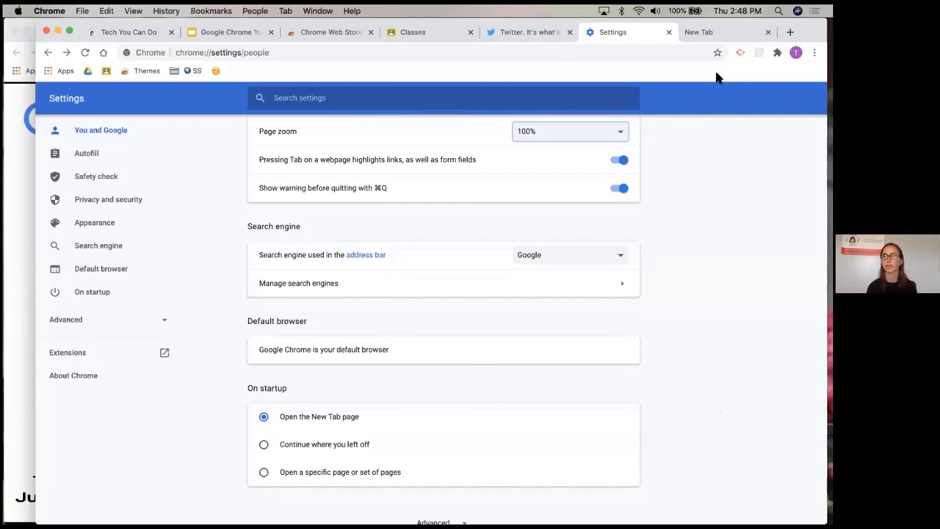
left_click(714, 32)
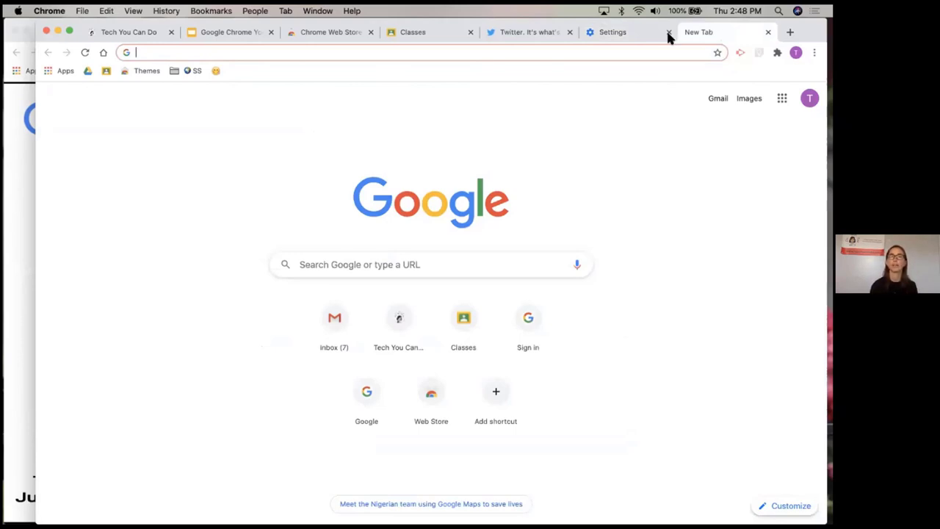
left_click(618, 34)
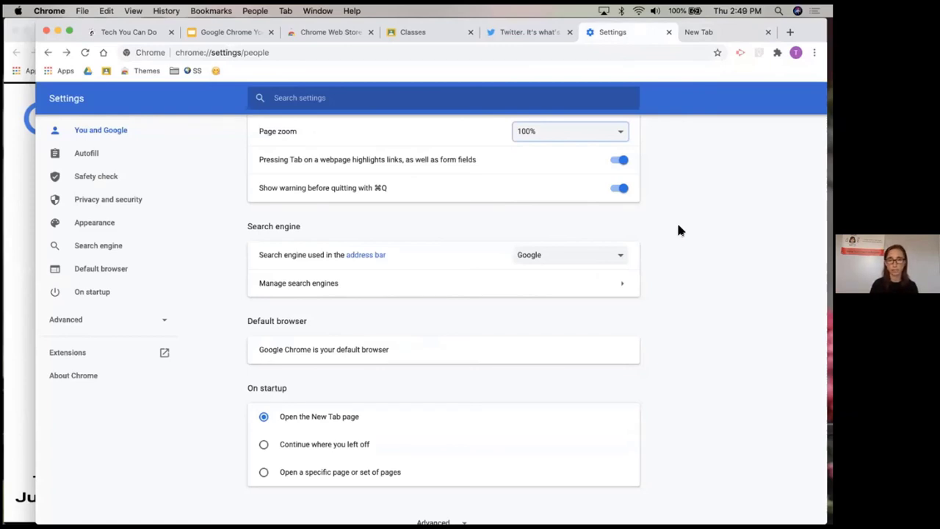
left_click(619, 257)
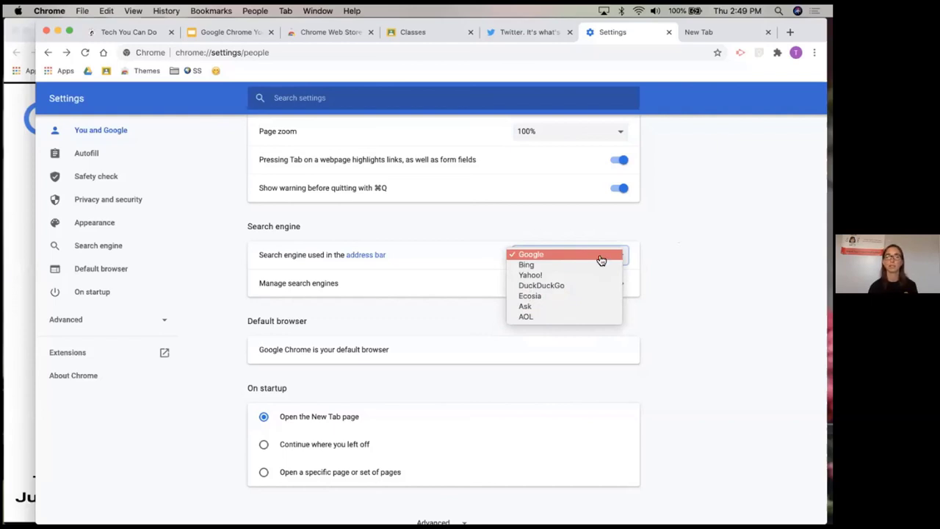
left_click(602, 259)
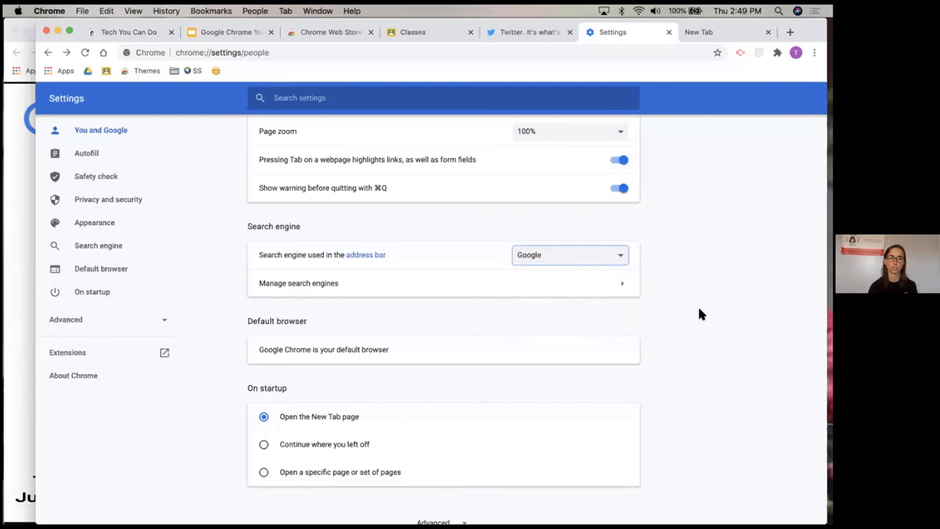
Expand the Advanced settings and show the Language options
scroll(699, 314, "down", 1)
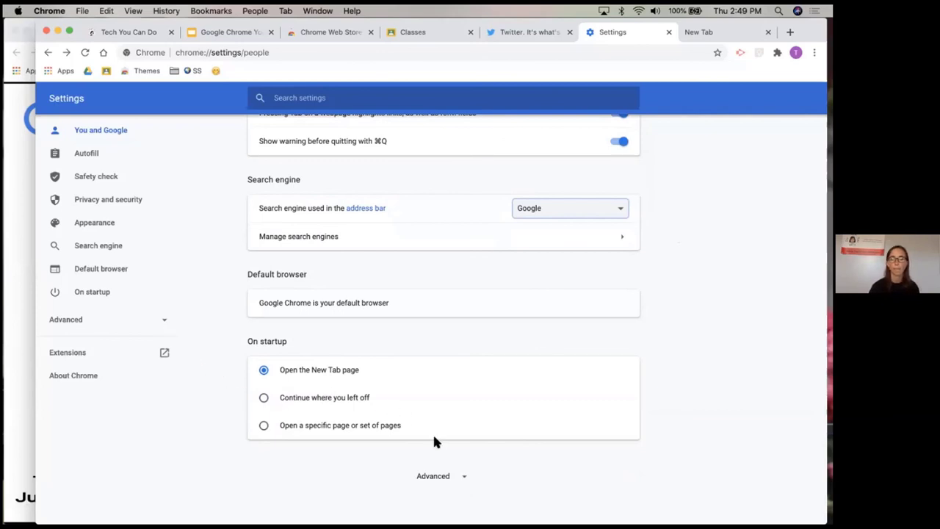
left_click(464, 480)
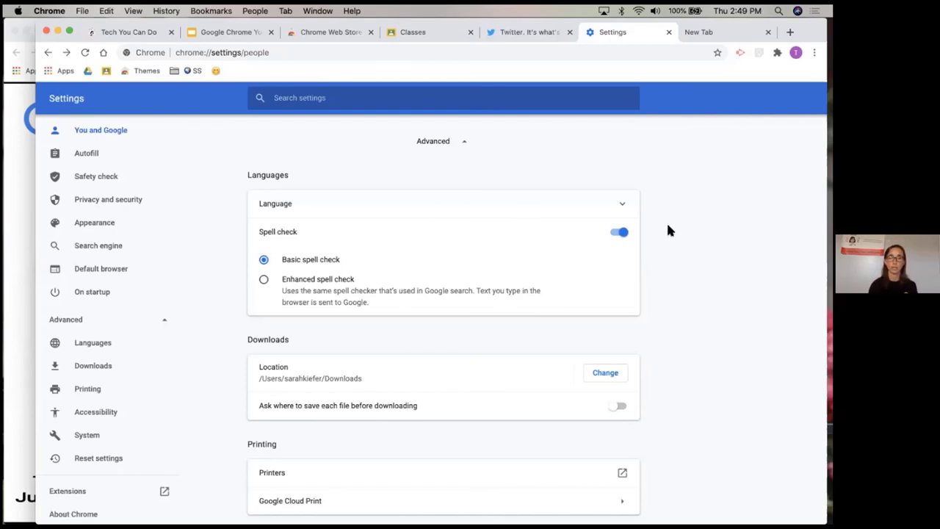
scroll(666, 221, "down", 1)
left_click(622, 193)
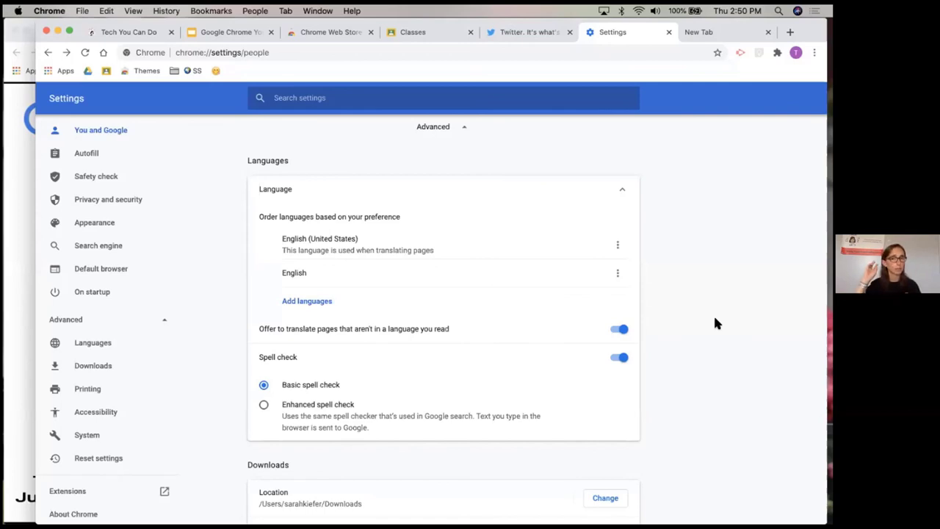
Examine the spell check, Downloads, Printing, Accessibility, System and Reset settings
scroll(716, 323, "down", 2)
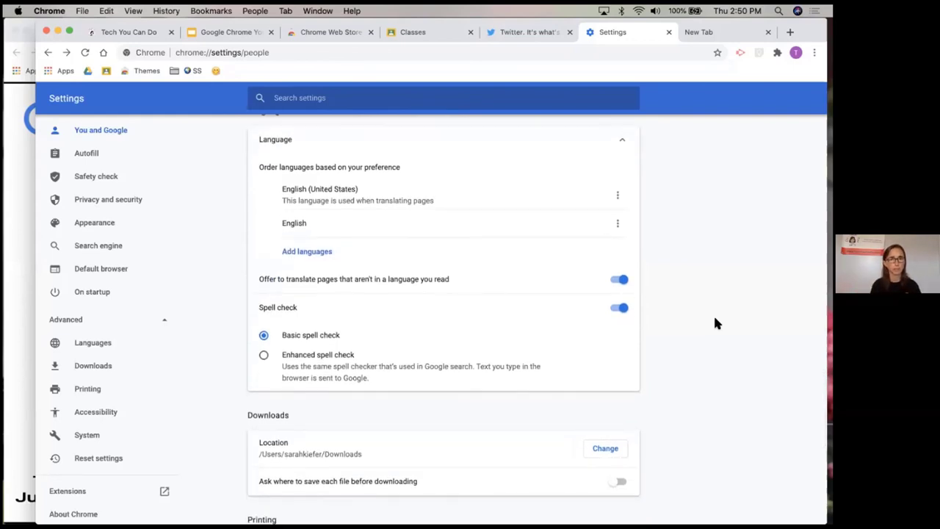
scroll(715, 323, "down", 5)
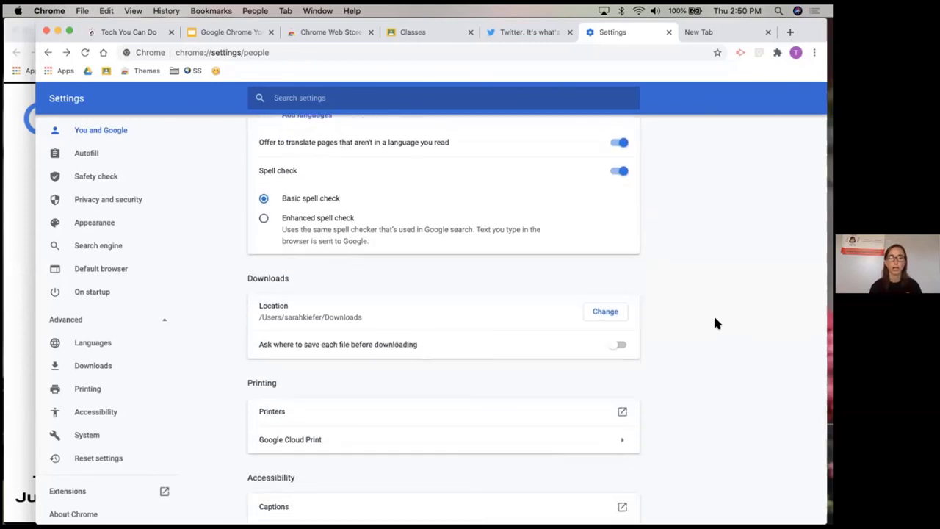
scroll(716, 323, "down", 1)
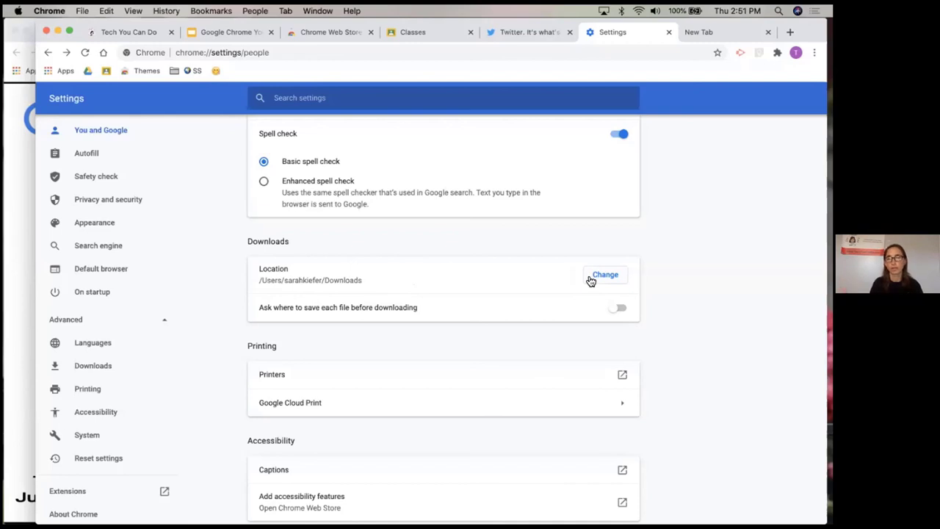
scroll(697, 312, "down", 3)
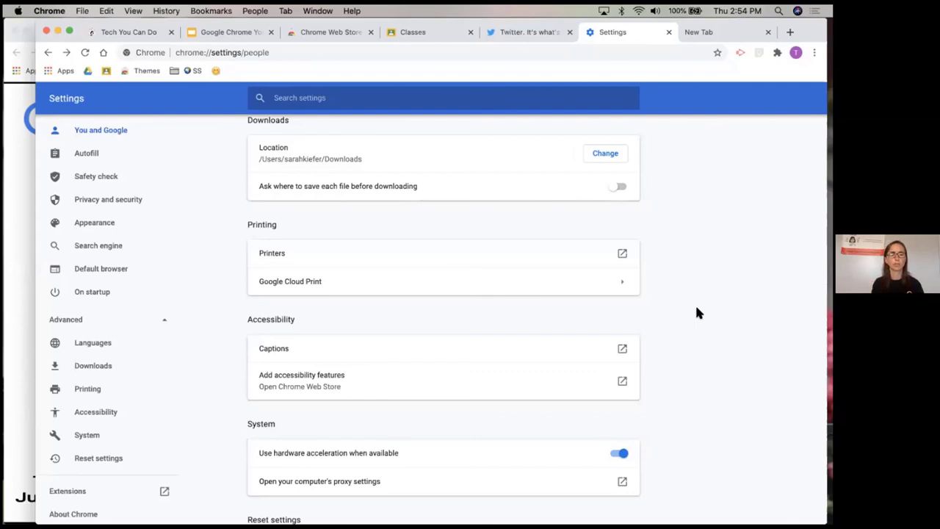
scroll(697, 309, "down", 2)
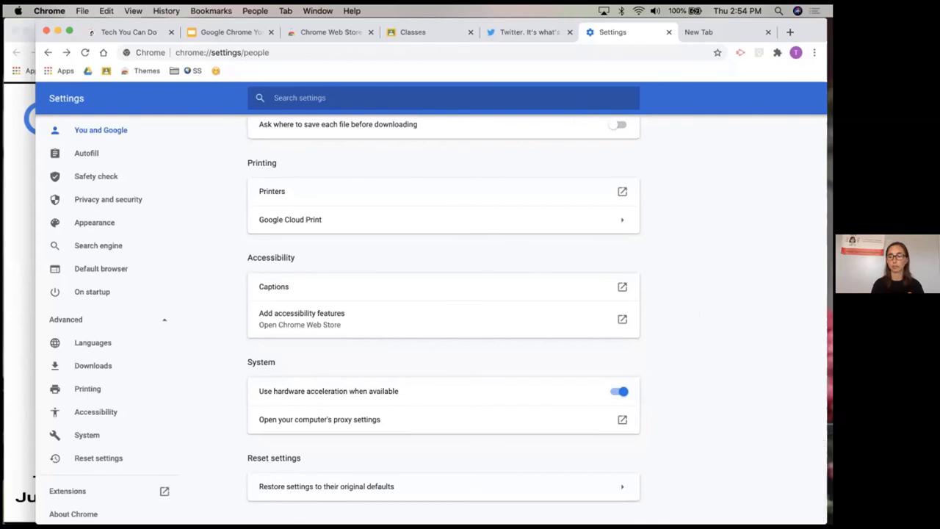
scroll(710, 391, "down", 1)
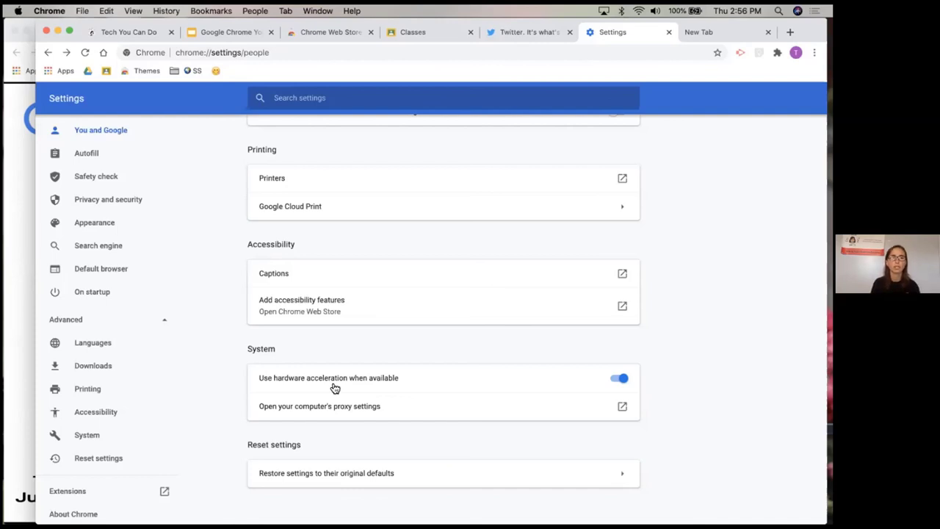
Return to the Google Chrome You Can Do presentation and go to its Resources slide
left_click(225, 31)
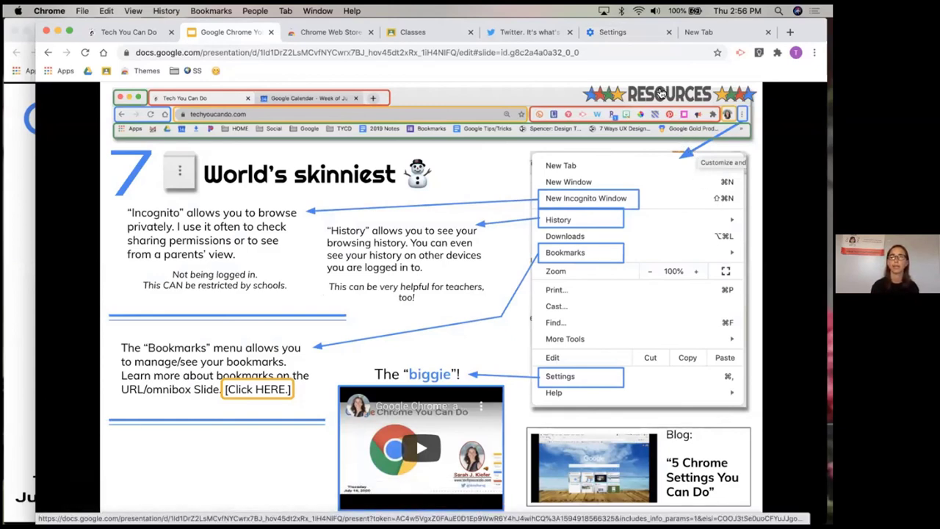
left_click(661, 93)
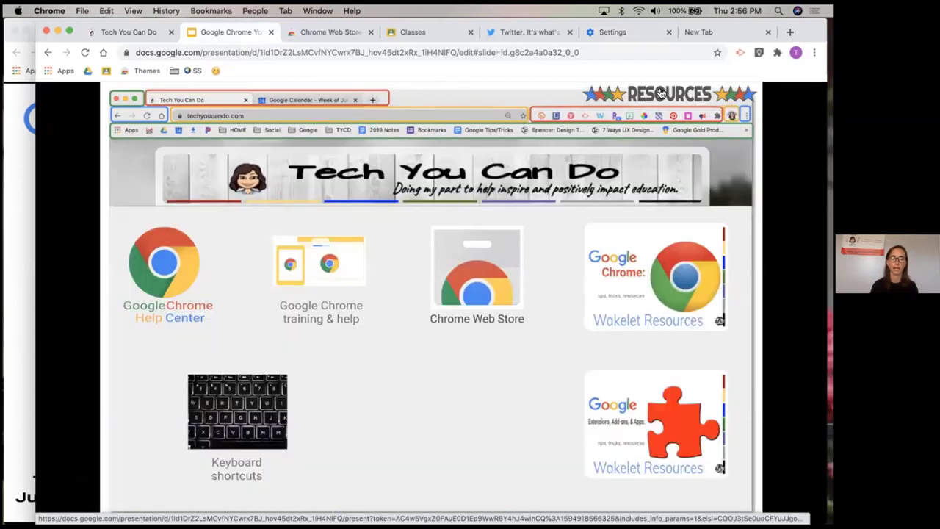